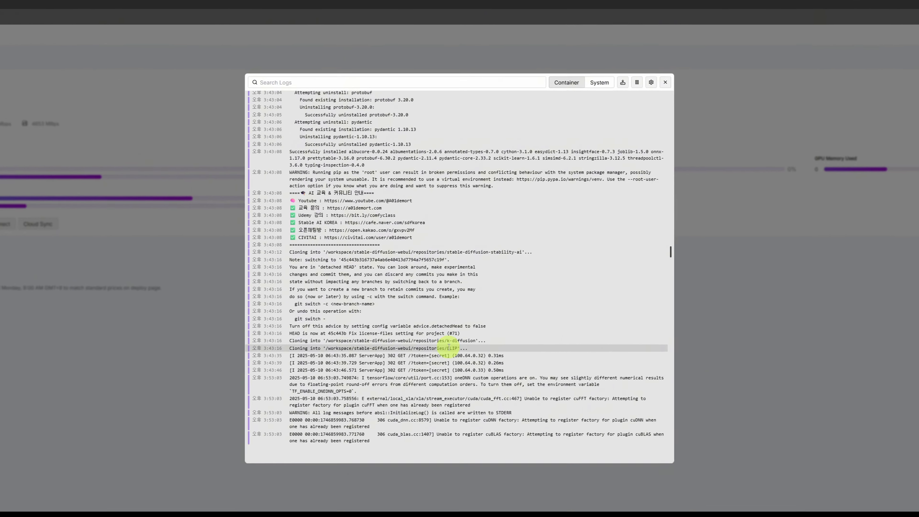
Examine the pod's container log from the repository cloning messages down to its newest entries.
{"action": "left_click", "coordinate": [453, 324]}
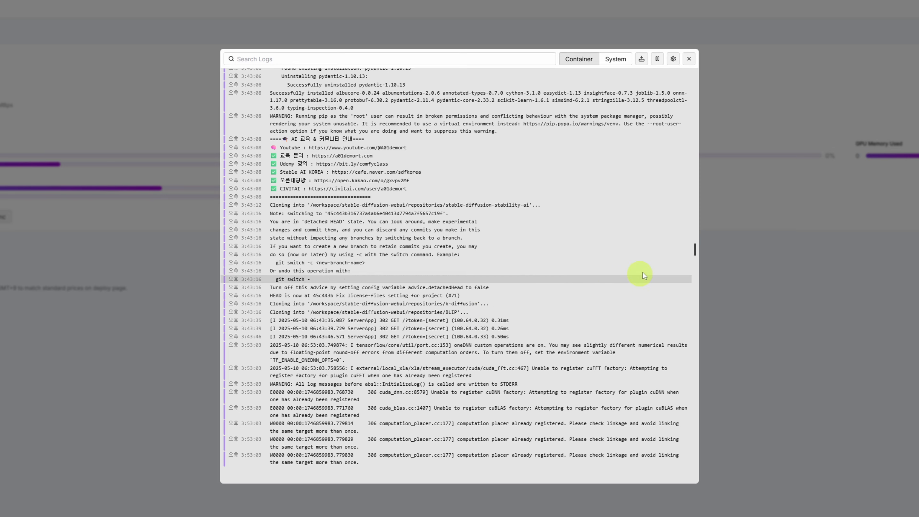
{"action": "left_click", "coordinate": [694, 248]}
{"action": "left_click_drag", "start_coordinate": [695, 248], "coordinate": [695, 289]}
{"action": "scroll", "coordinate": [472, 322], "scroll_direction": "up", "scroll_amount": 10}
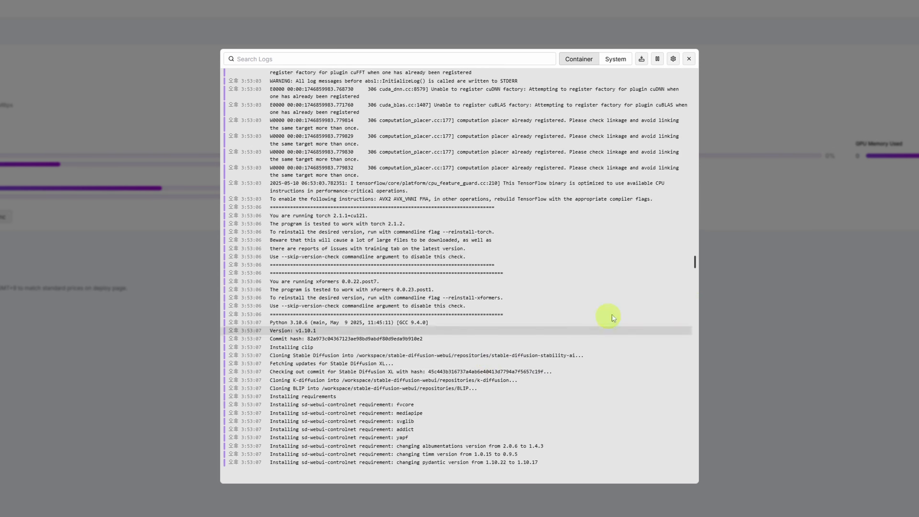
{"action": "left_click_drag", "start_coordinate": [694, 258], "coordinate": [707, 478]}
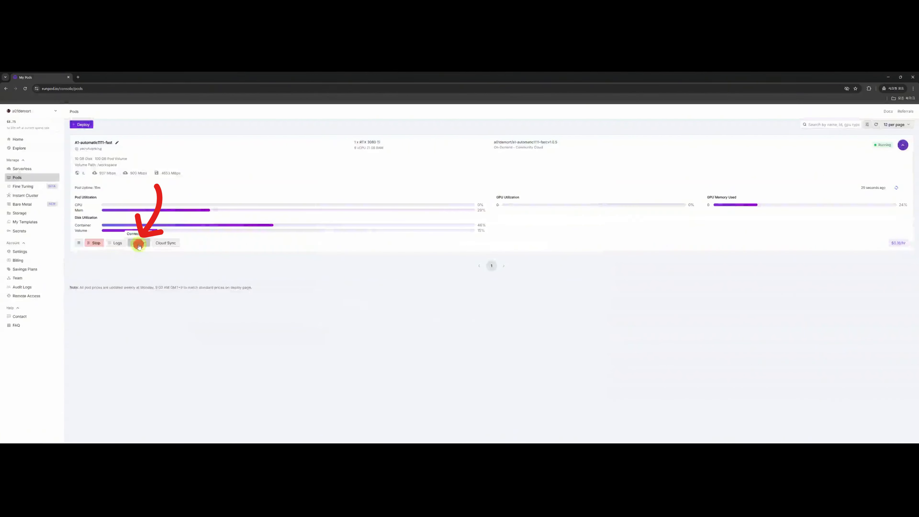
Connect to the running pod's HTTP service on port 7860.
{"action": "left_click", "coordinate": [132, 242]}
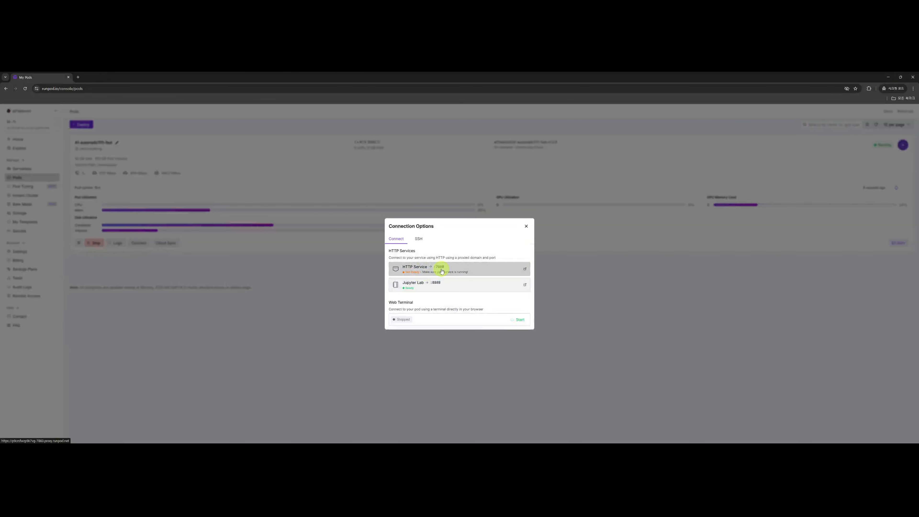
{"action": "left_click", "coordinate": [441, 270]}
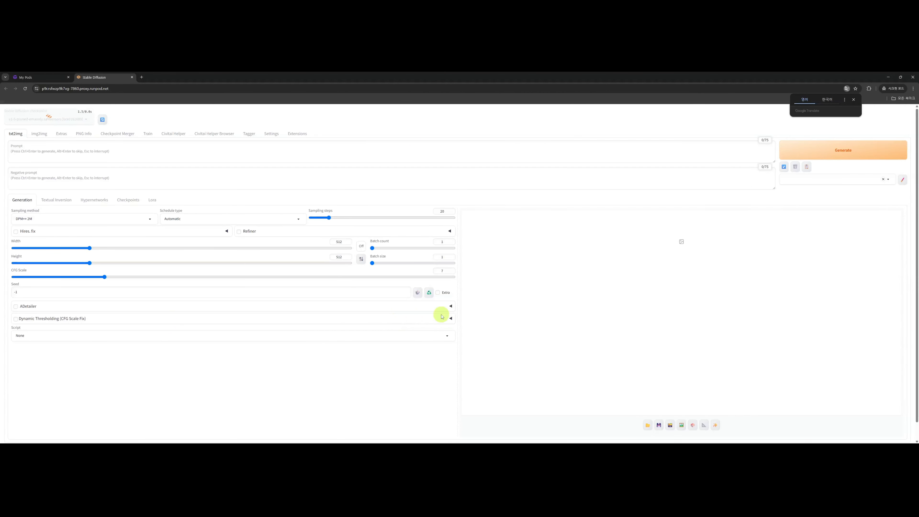
Return to the pods page and review the latest script-loading entries in the pod's container log.
{"action": "left_click", "coordinate": [43, 77]}
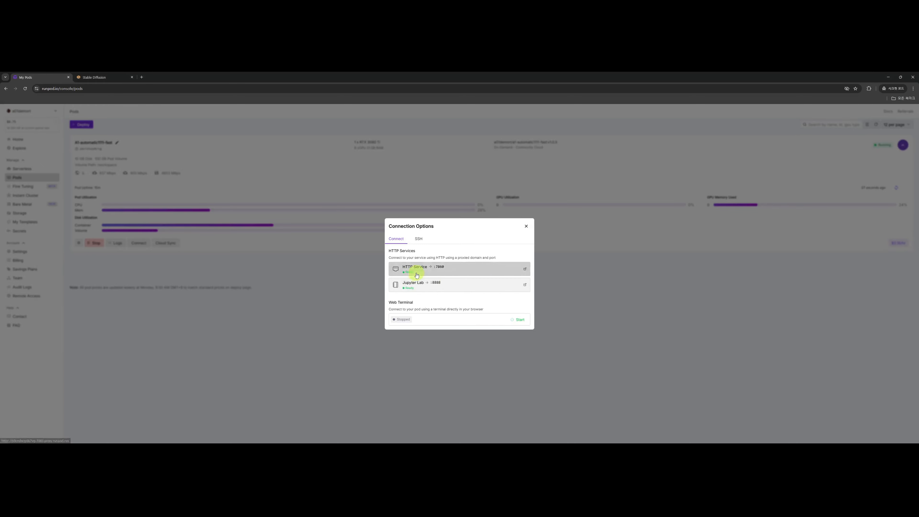
{"action": "left_click", "coordinate": [292, 287]}
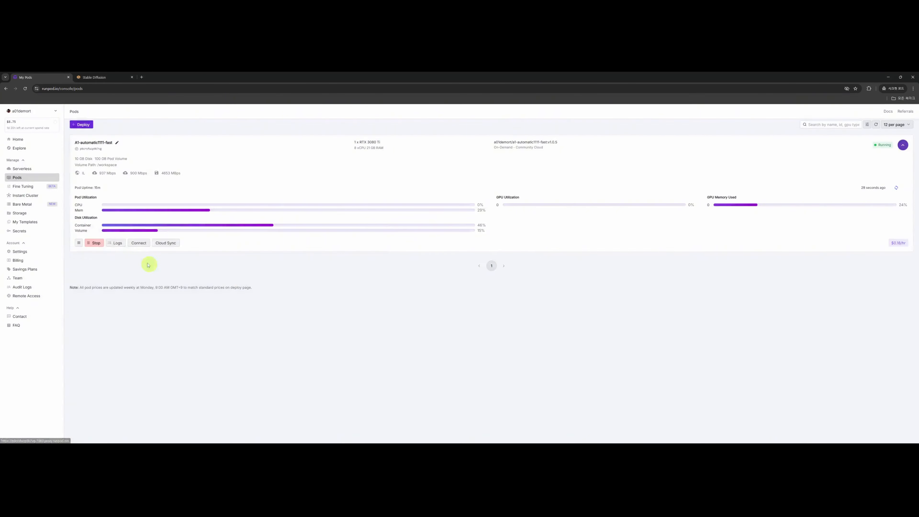
{"action": "left_click", "coordinate": [114, 248]}
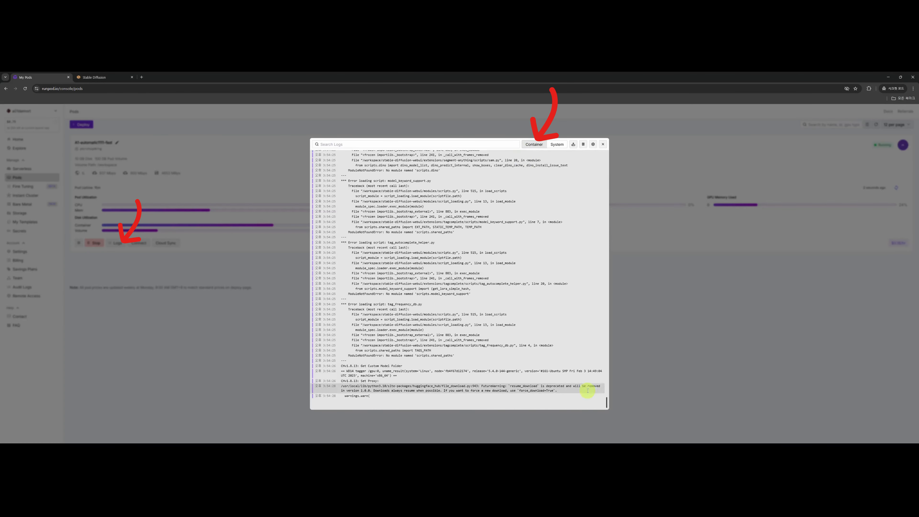
{"action": "scroll", "coordinate": [522, 403], "scroll_direction": "up", "scroll_amount": 3}
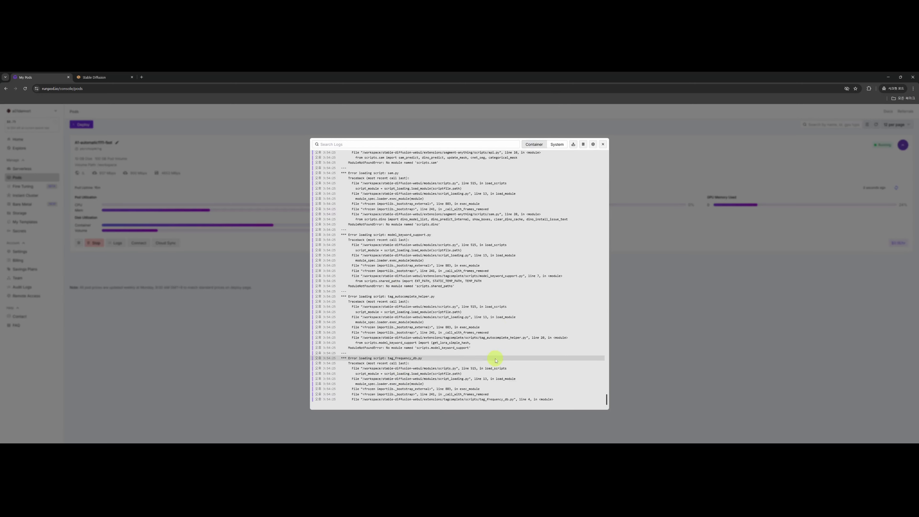
{"action": "scroll", "coordinate": [495, 360], "scroll_direction": "down", "scroll_amount": 1}
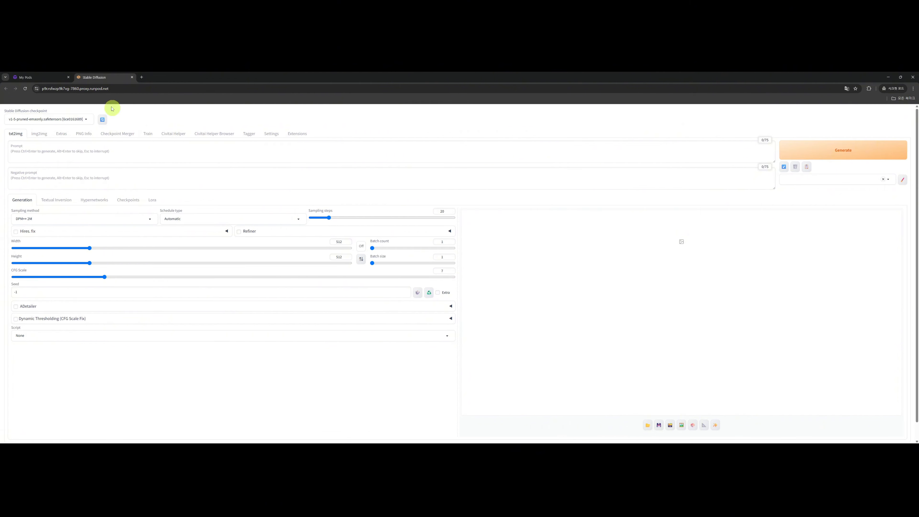
Close the Stable Diffusion web page, and restart the A1-automatic1111-fast pod by stopping and starting it.
{"action": "left_click", "coordinate": [131, 77]}
{"action": "left_click", "coordinate": [254, 251]}
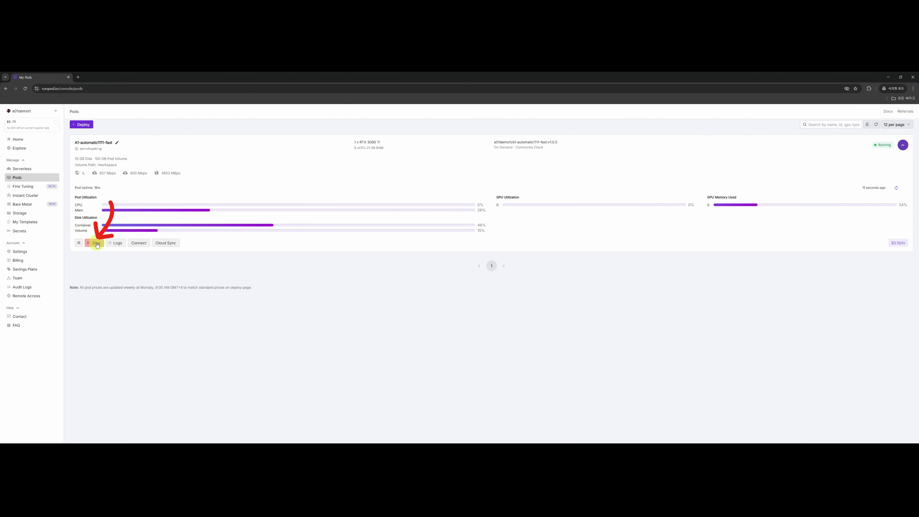
{"action": "left_click", "coordinate": [96, 244]}
{"action": "left_click", "coordinate": [476, 309]}
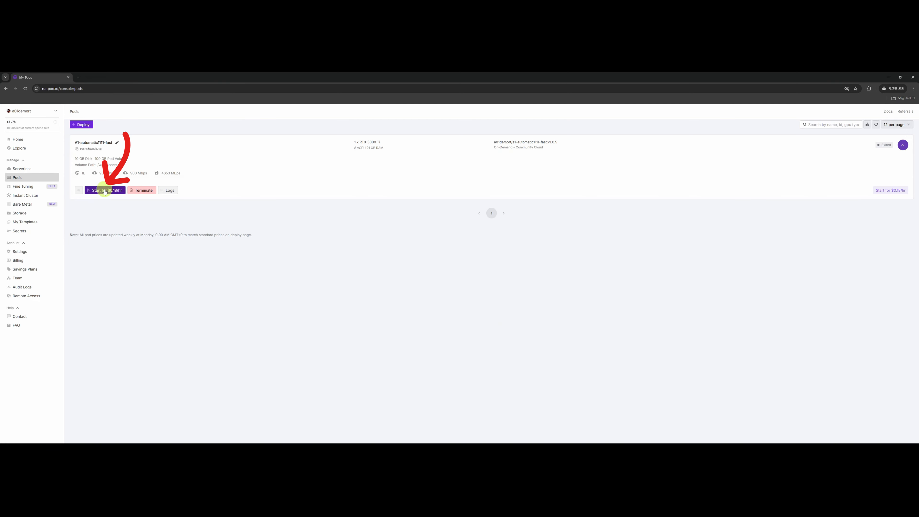
{"action": "left_click", "coordinate": [105, 190]}
{"action": "left_click", "coordinate": [506, 307]}
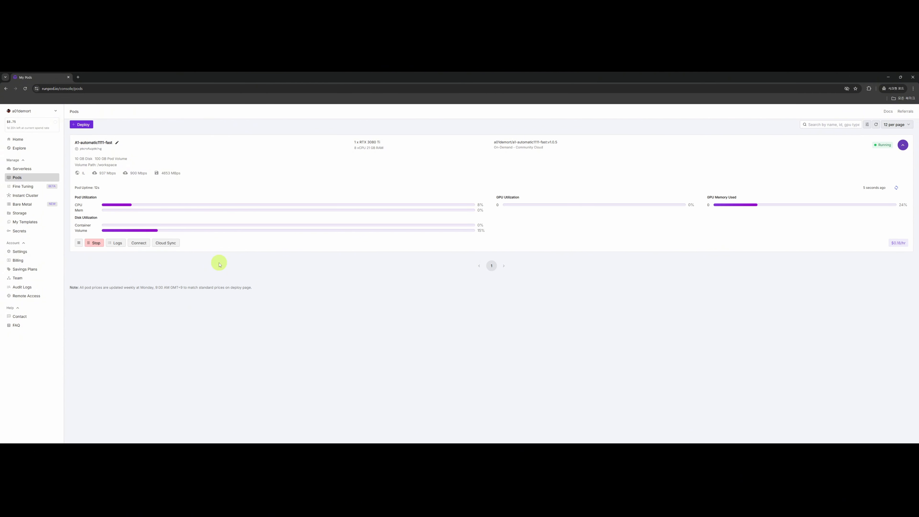
Inspect the restarted pod's container log for package installation progress and the closing community link banner.
{"action": "left_click", "coordinate": [117, 242]}
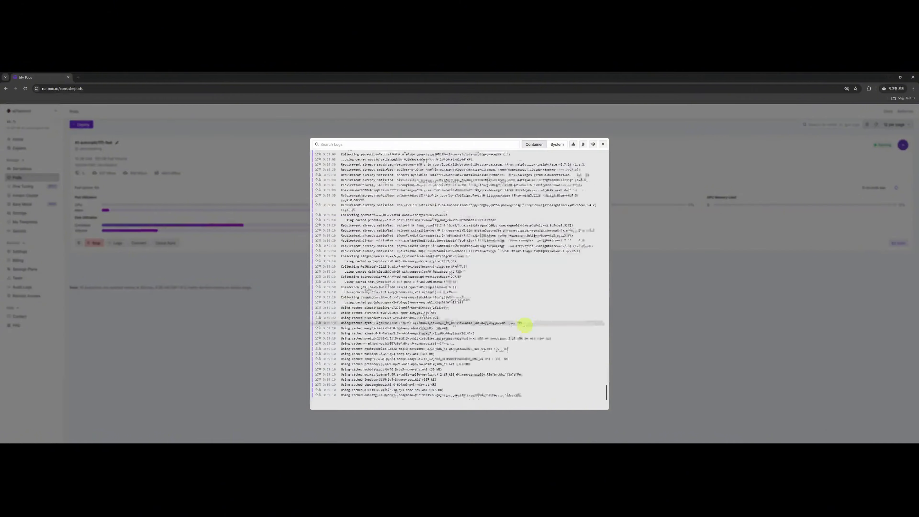
{"action": "left_click_drag", "start_coordinate": [423, 397], "coordinate": [328, 357]}
{"action": "left_click", "coordinate": [409, 339]}
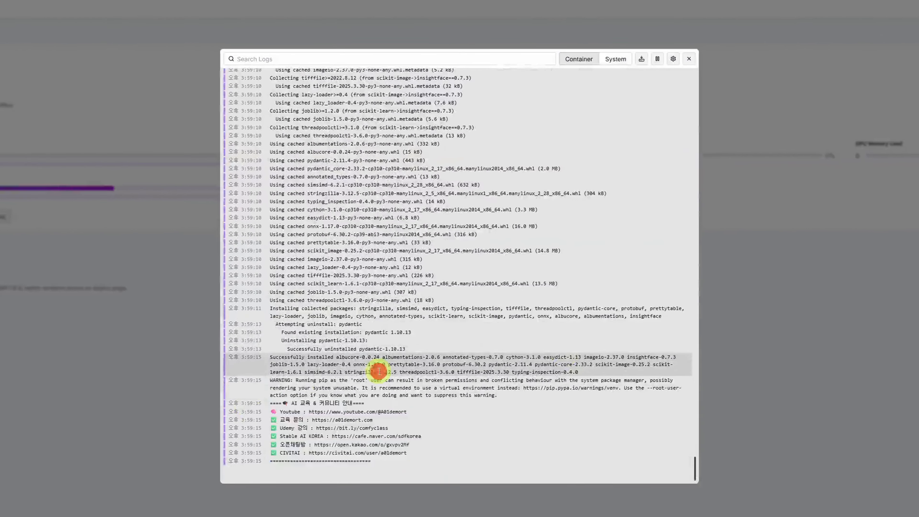
{"action": "left_click_drag", "start_coordinate": [427, 463], "coordinate": [432, 403]}
{"action": "left_click", "coordinate": [528, 430]}
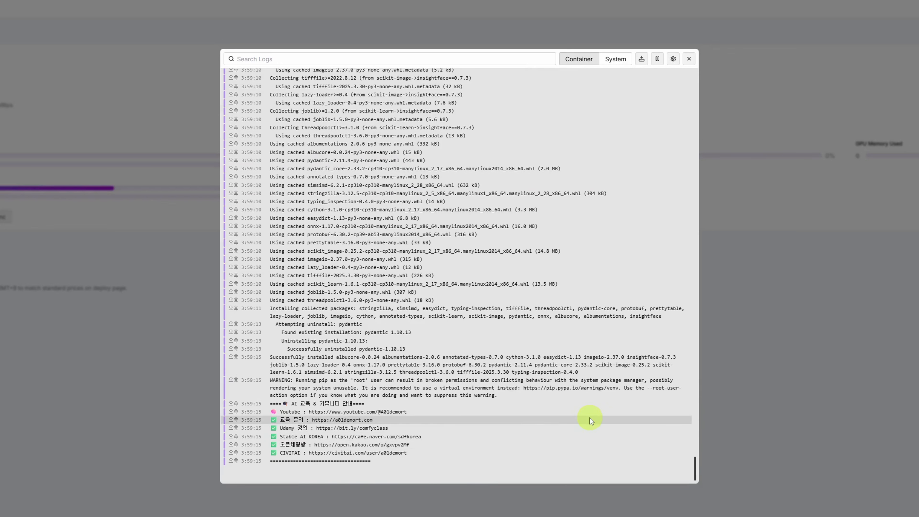
{"action": "scroll", "coordinate": [593, 420], "scroll_direction": "up", "scroll_amount": 1}
{"action": "scroll", "coordinate": [592, 420], "scroll_direction": "down", "scroll_amount": 1}
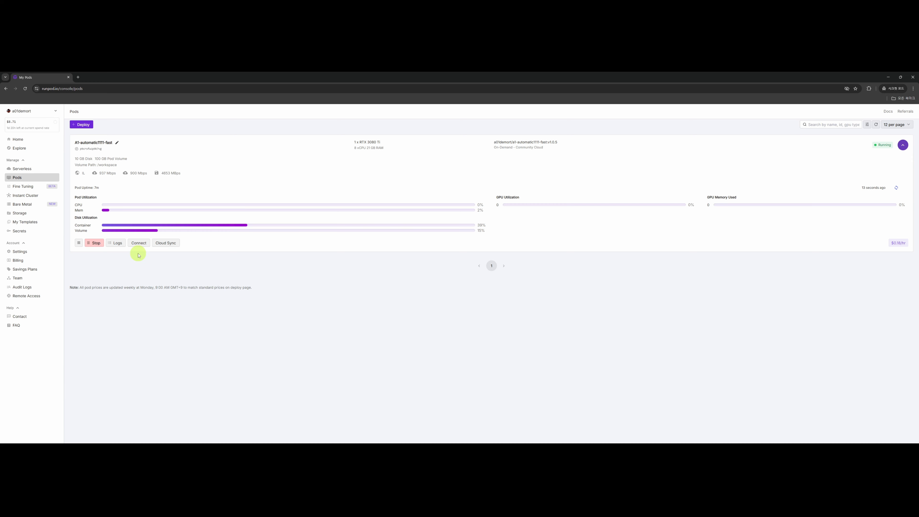
Try to open the restarted pod's HTTP service on port 7860, and close the page and the connection options.
{"action": "left_click", "coordinate": [140, 248]}
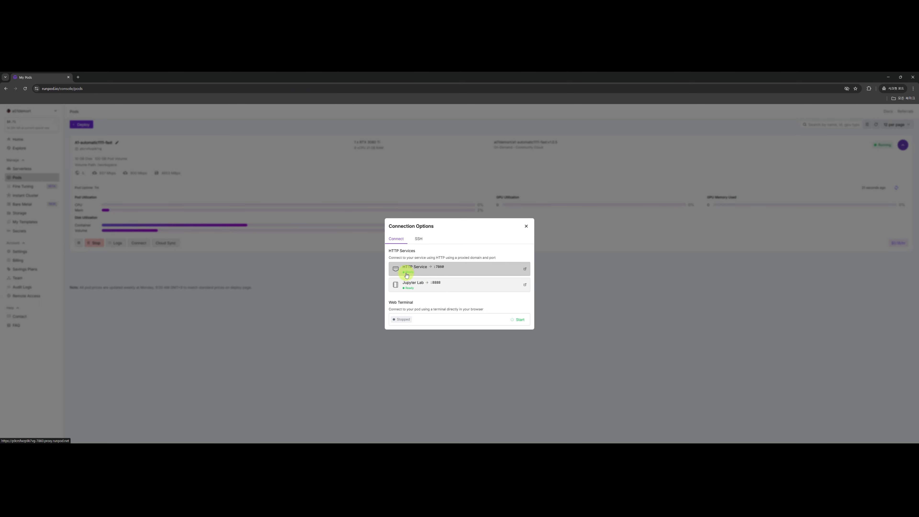
{"action": "left_click", "coordinate": [440, 269]}
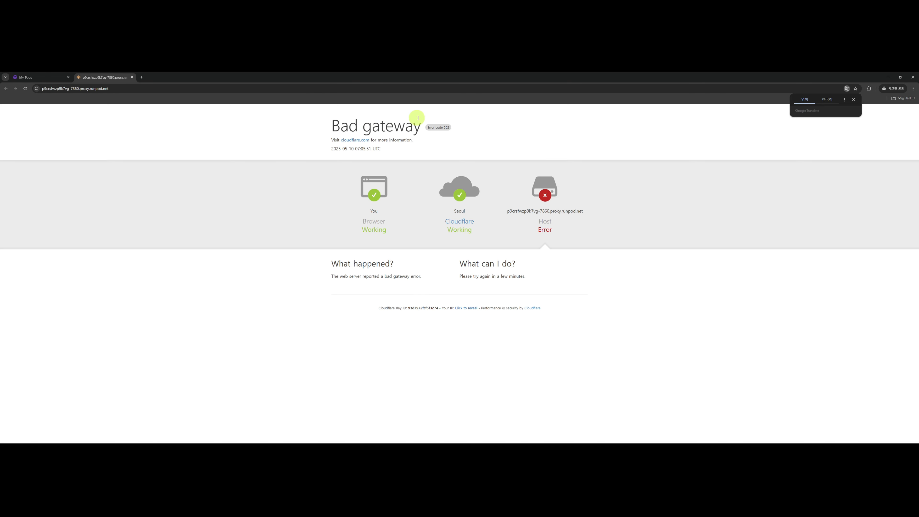
{"action": "left_click_drag", "start_coordinate": [332, 125], "coordinate": [413, 128]}
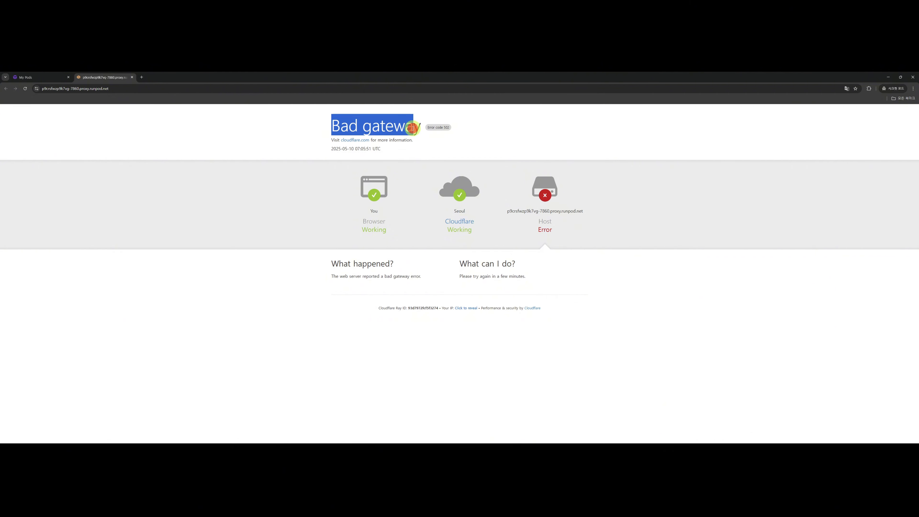
{"action": "left_click", "coordinate": [413, 128]}
{"action": "middle_click", "coordinate": [116, 74]}
{"action": "left_click", "coordinate": [252, 232]}
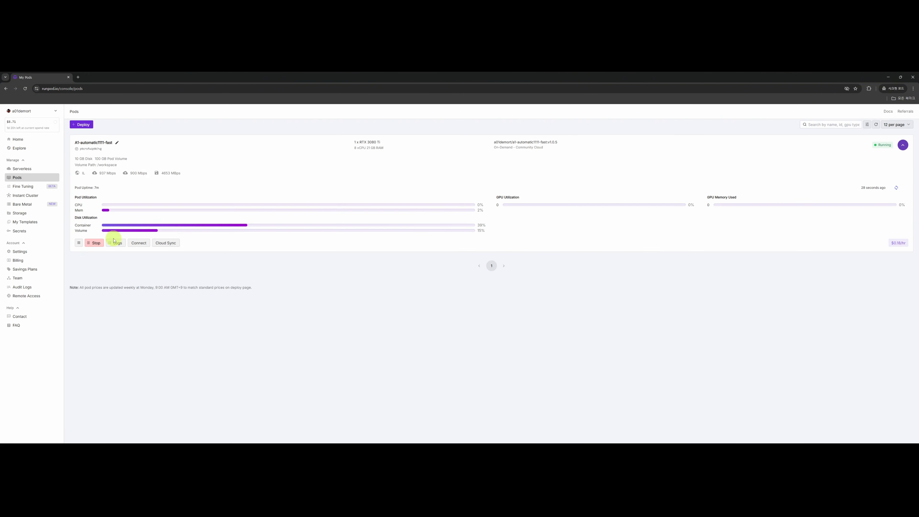
Reopen the pod's container log and highlight the community link banner at its end.
{"action": "left_click", "coordinate": [115, 240]}
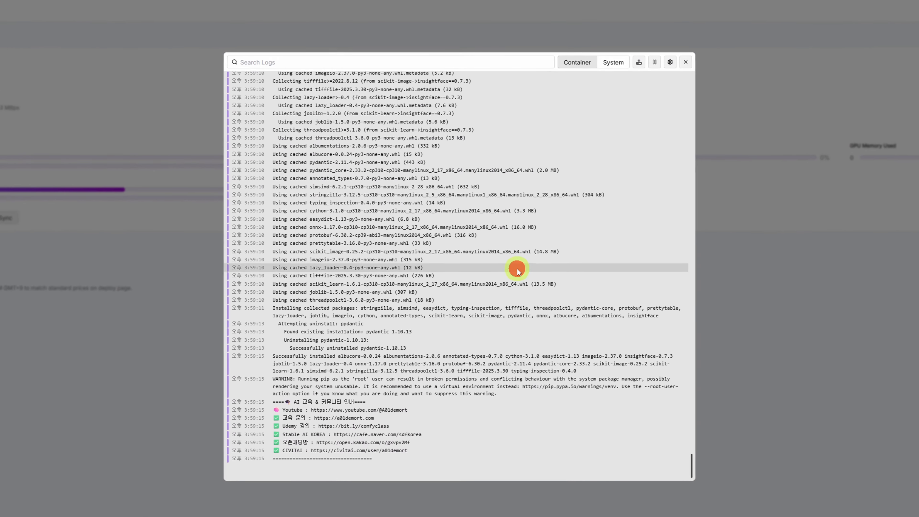
{"action": "left_click_drag", "start_coordinate": [373, 467], "coordinate": [256, 400]}
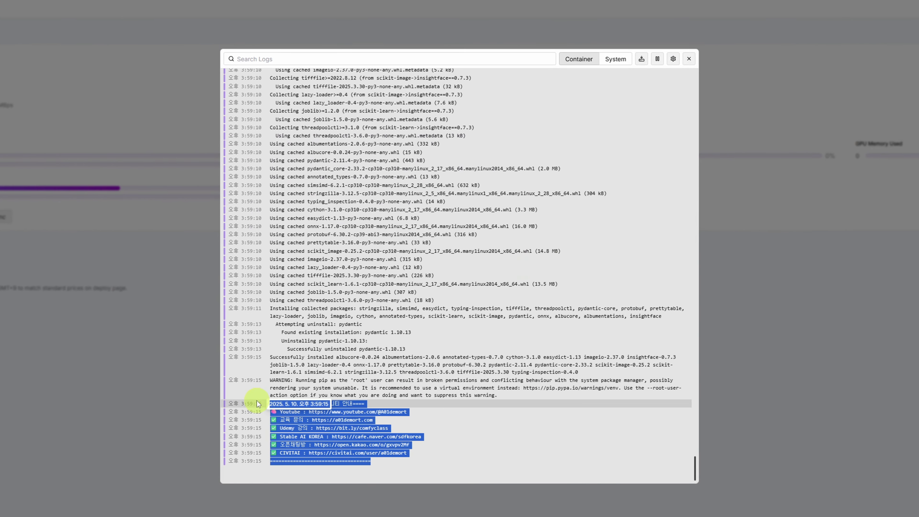
{"action": "left_click", "coordinate": [425, 417]}
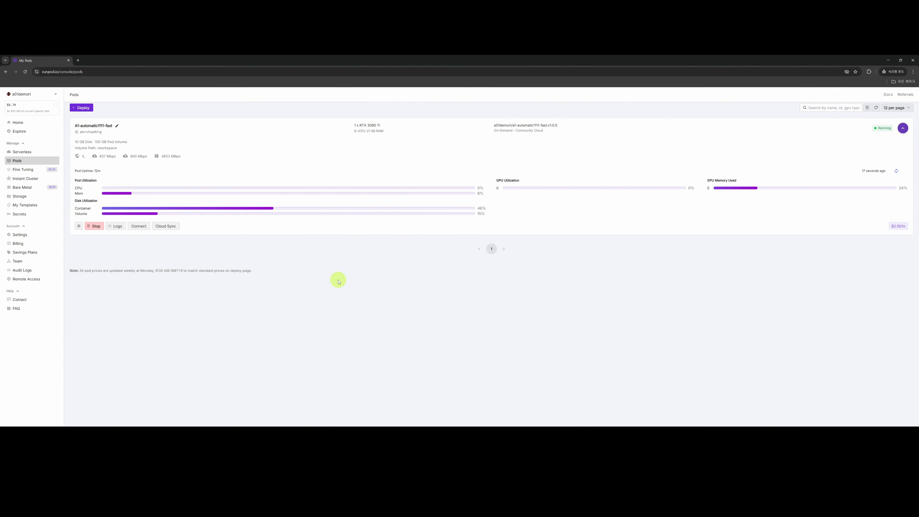
Highlight the pod's location code beside its network speeds.
{"action": "left_click", "coordinate": [84, 158]}
{"action": "double_click", "coordinate": [84, 157]}
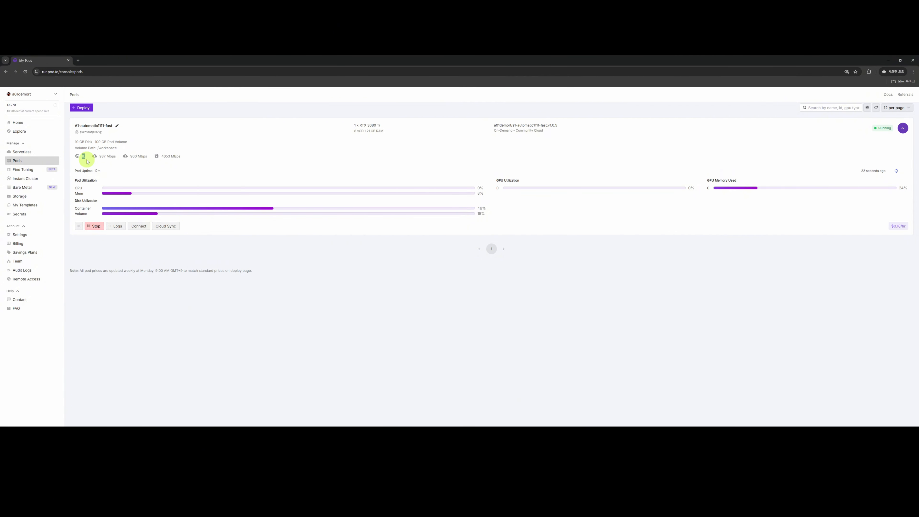
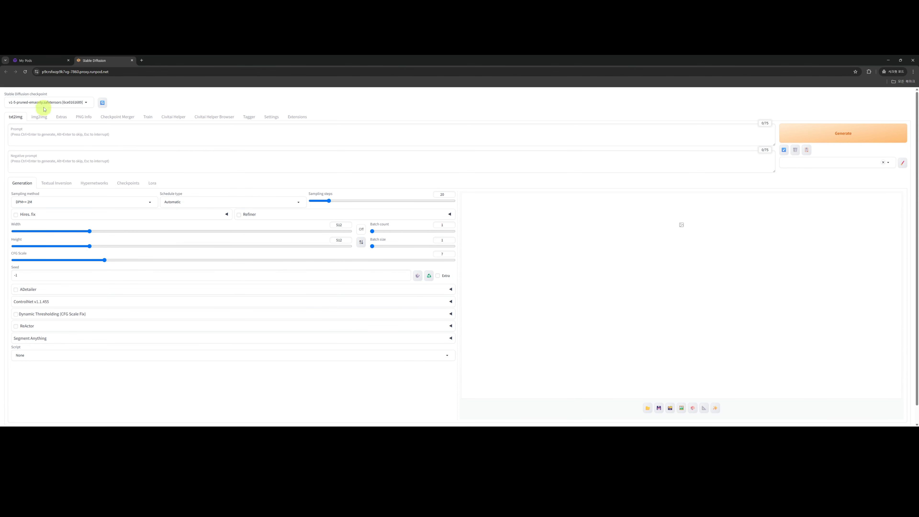
Look through the txt2img Hypernetworks and Textual Inversion sections, and return to the Generation settings.
{"action": "left_click", "coordinate": [80, 136]}
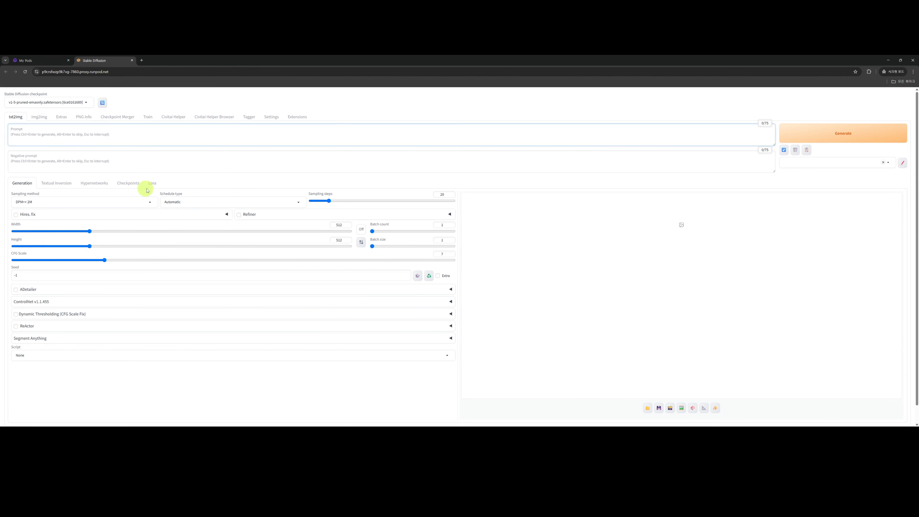
{"action": "left_click", "coordinate": [96, 183]}
{"action": "left_click", "coordinate": [59, 187]}
{"action": "left_click", "coordinate": [21, 188]}
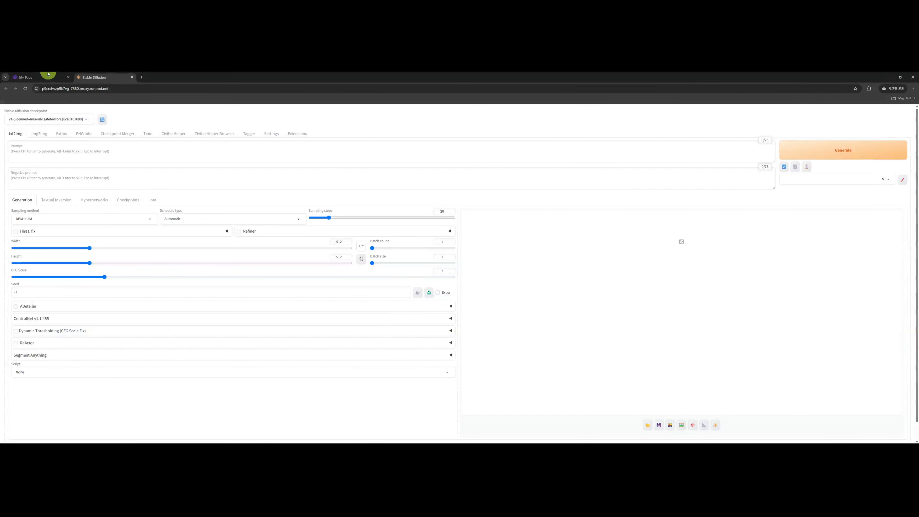
Go back to the pods page and connect to the pod's Jupyter Lab service on port 8888.
{"action": "left_click", "coordinate": [40, 77]}
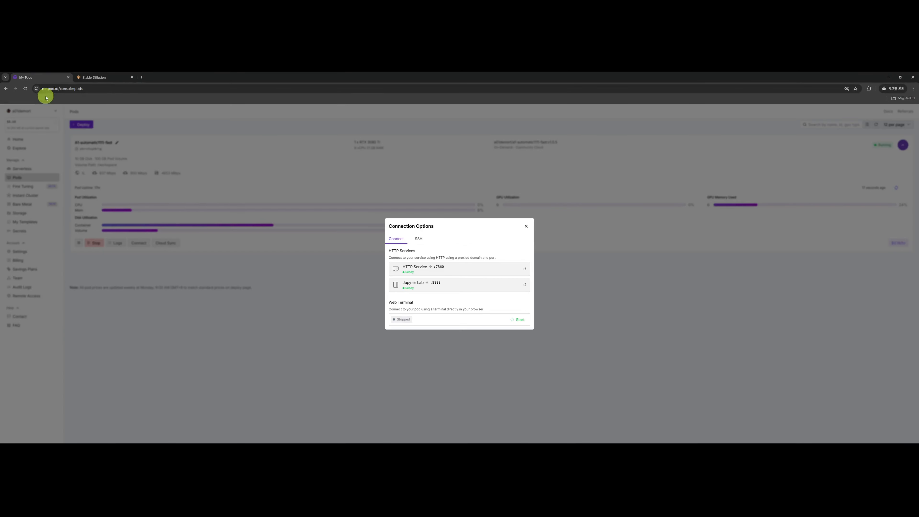
{"action": "left_click", "coordinate": [88, 160]}
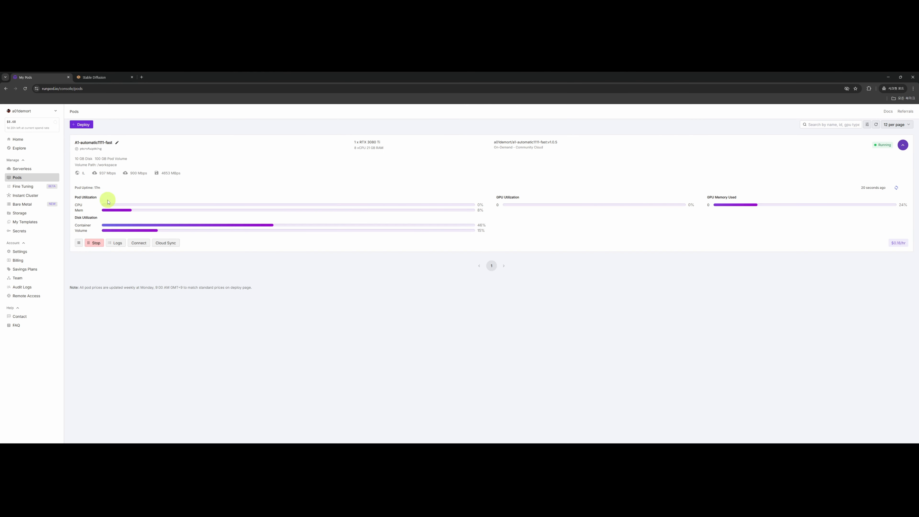
{"action": "left_click", "coordinate": [141, 243]}
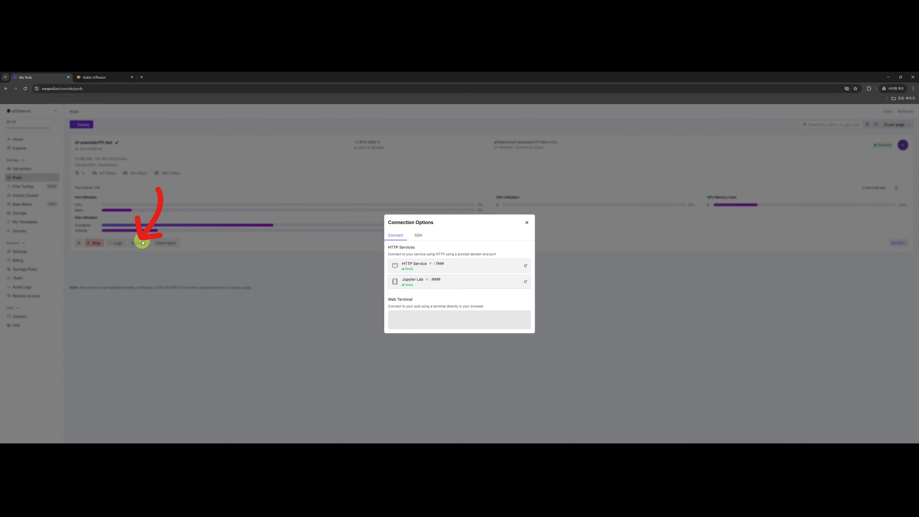
{"action": "left_click", "coordinate": [438, 287]}
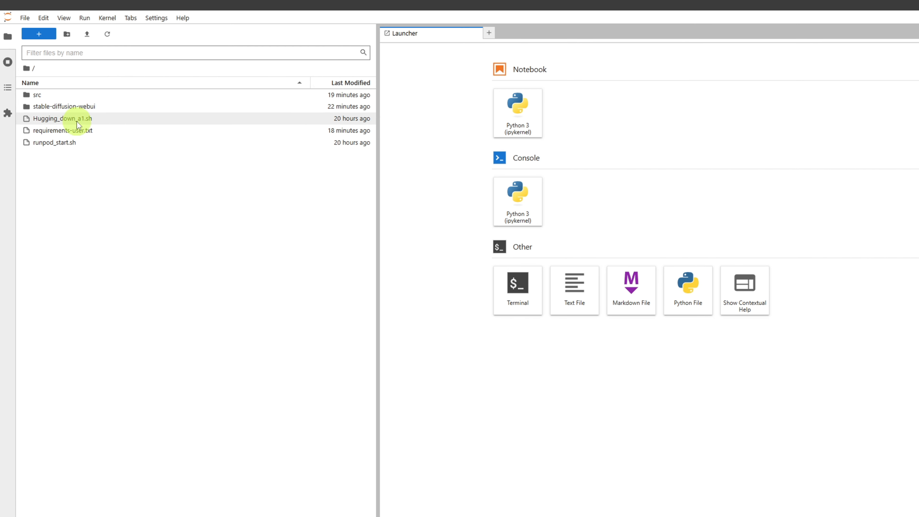
Open the Hugging_down_a1.sh script and view its list of model downloads.
{"action": "double_click", "coordinate": [83, 121]}
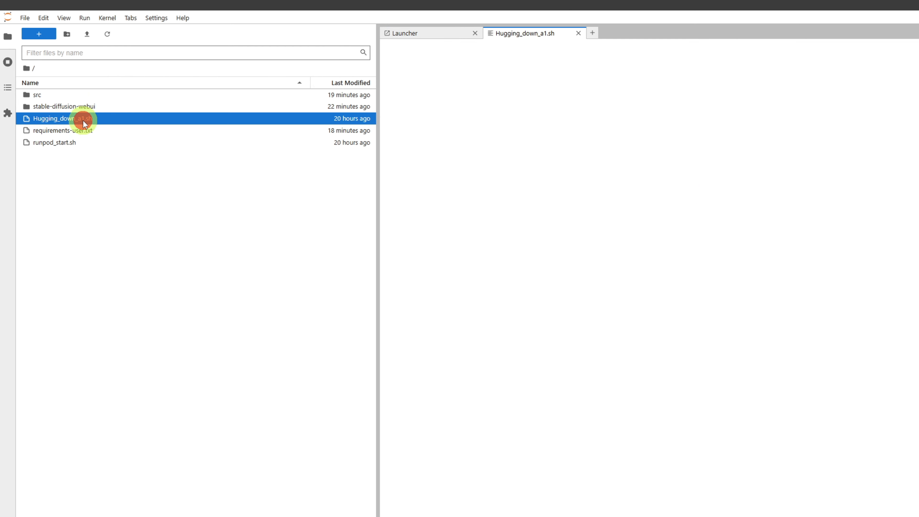
{"action": "scroll", "coordinate": [510, 192], "scroll_direction": "down", "scroll_amount": 7}
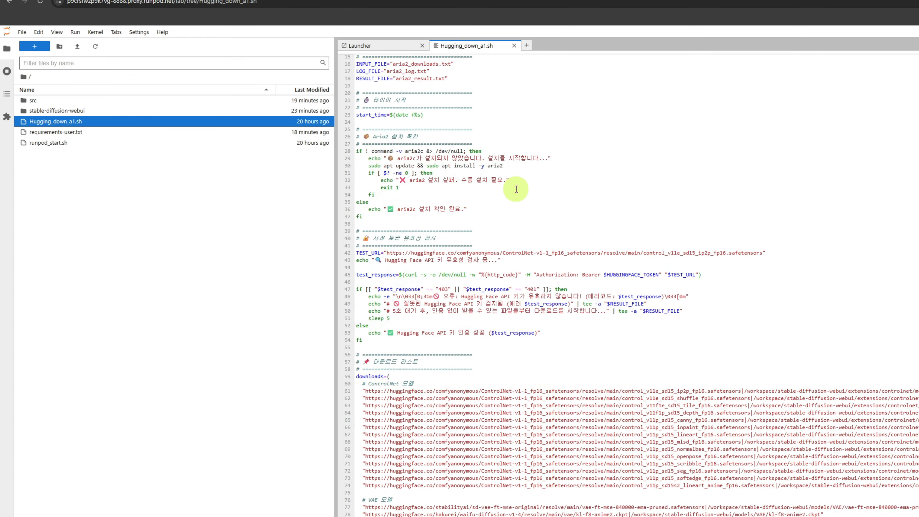
{"action": "scroll", "coordinate": [509, 217], "scroll_direction": "down", "scroll_amount": 4}
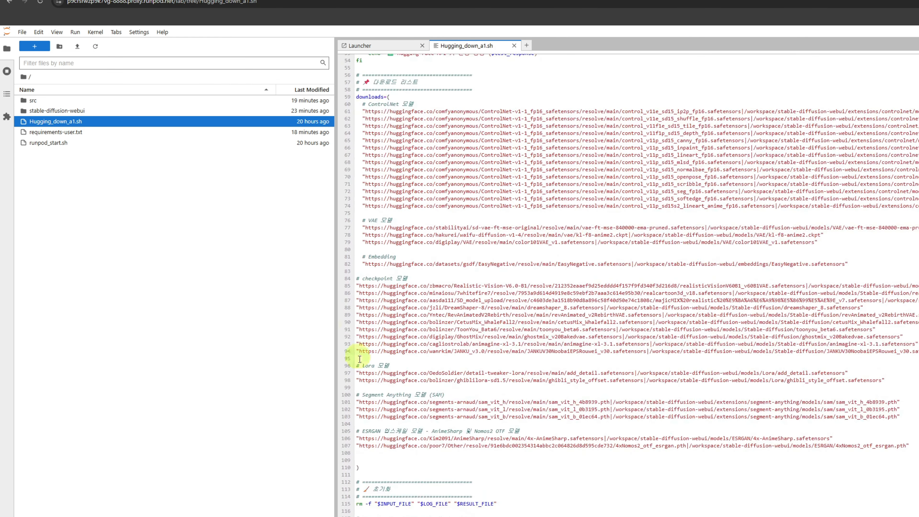
Go to the beginning of Hugging_down_a1.sh and highlight the placeholder value of the HUGGINGFACE_TOKEN variable.
{"action": "scroll", "coordinate": [512, 378], "scroll_direction": "up", "scroll_amount": 11}
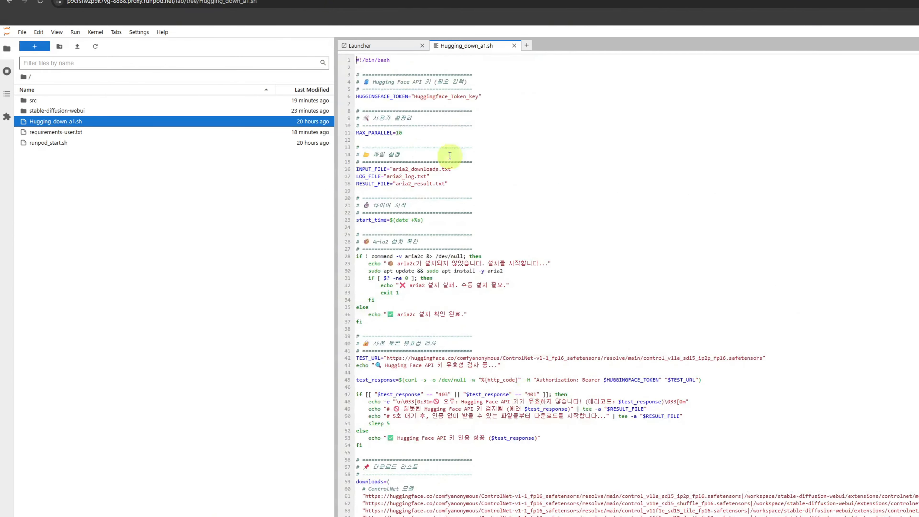
{"action": "double_click", "coordinate": [368, 97]}
{"action": "double_click", "coordinate": [435, 97]}
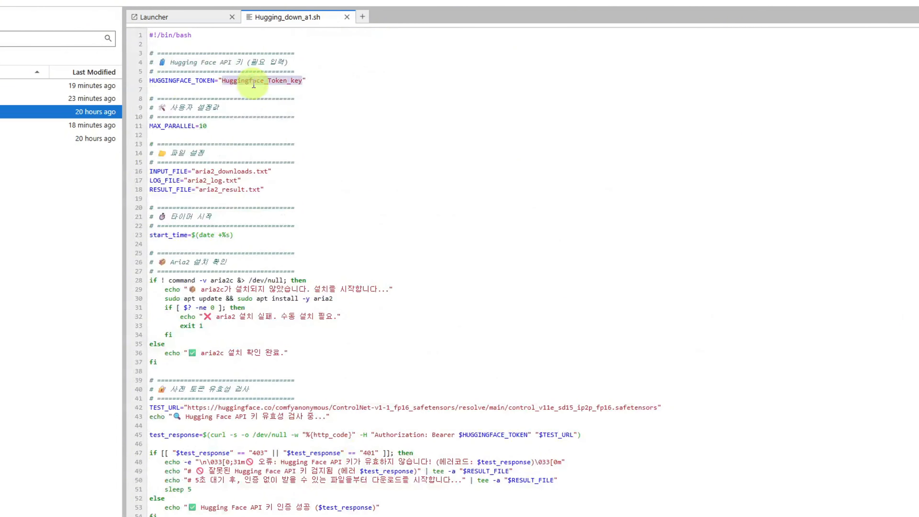
{"action": "left_click", "coordinate": [280, 86]}
{"action": "double_click", "coordinate": [280, 81]}
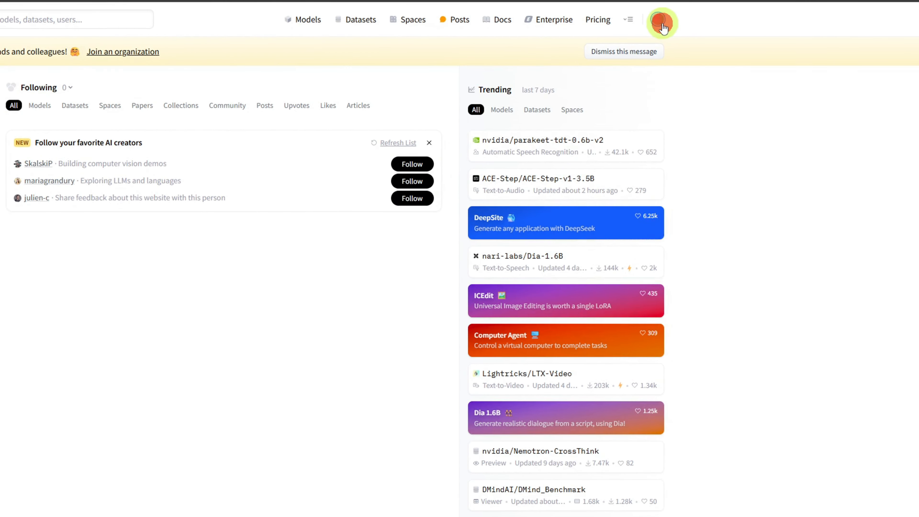
Switch to Hugging Face and open the form for creating a new access token in the account's Access Tokens settings.
{"action": "left_click", "coordinate": [655, 113]}
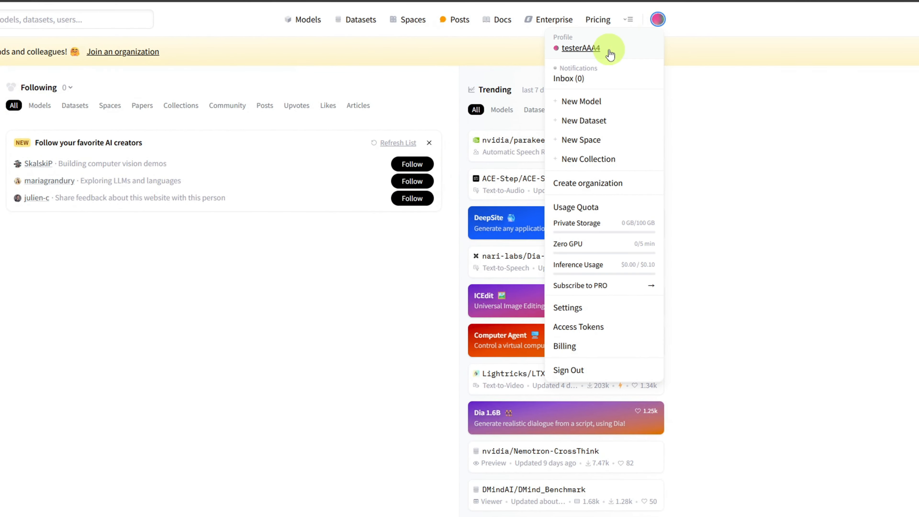
{"action": "left_click", "coordinate": [609, 328]}
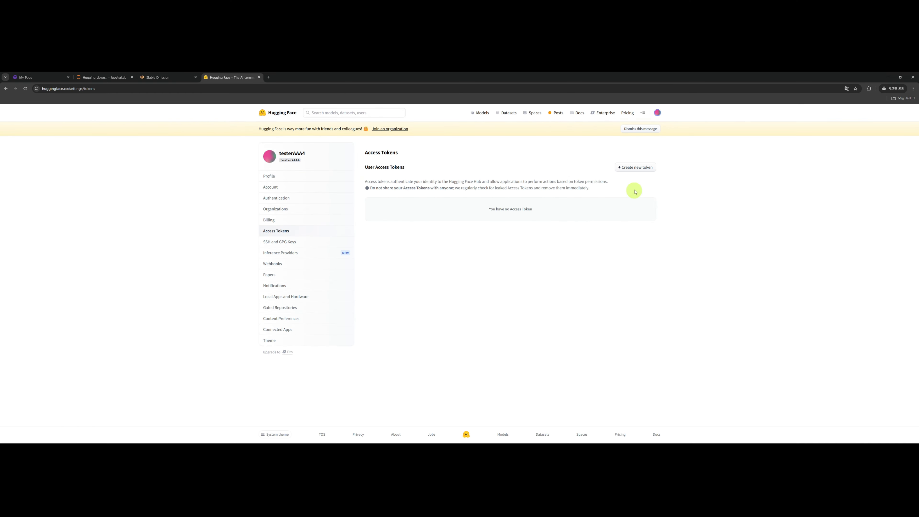
{"action": "left_click", "coordinate": [636, 169]}
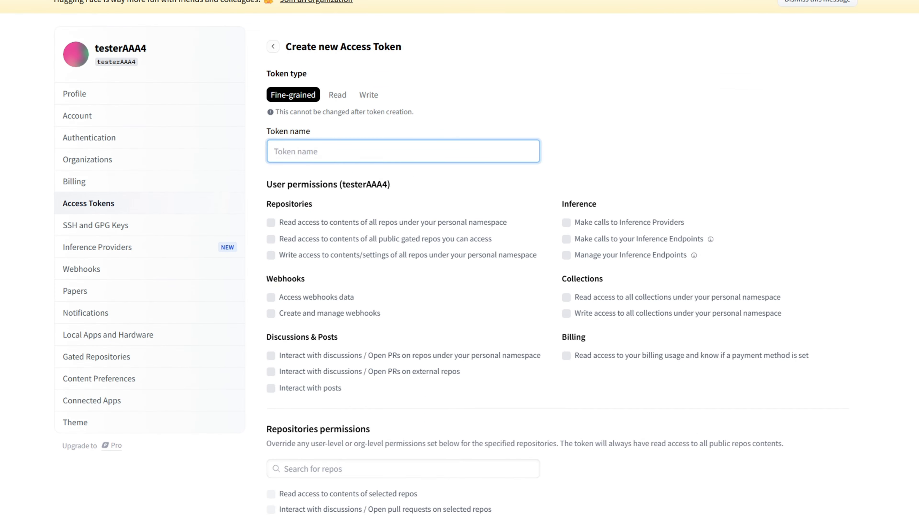
Create a fine-grained token named testtt with read access to contents of all public gated repos you can access.
{"action": "type", "text": "testtt"}
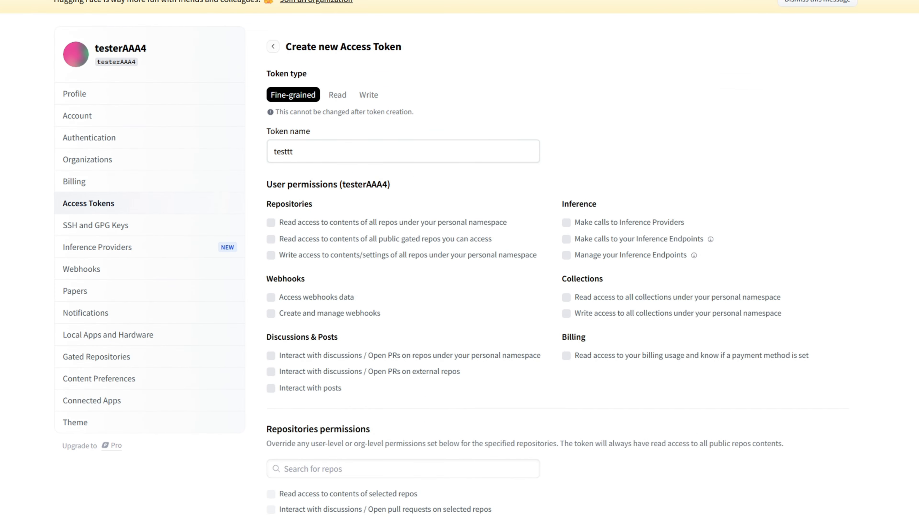
{"action": "left_click", "coordinate": [271, 240]}
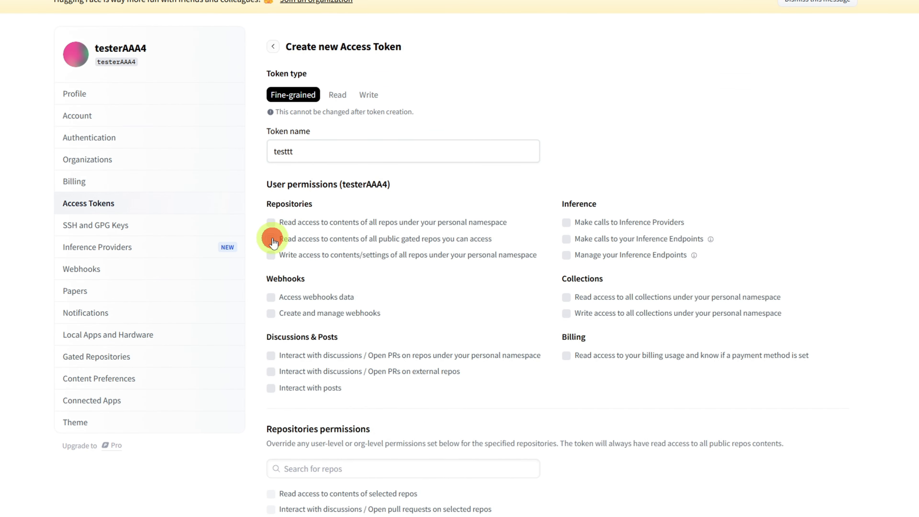
{"action": "scroll", "coordinate": [267, 261], "scroll_direction": "down", "scroll_amount": 10}
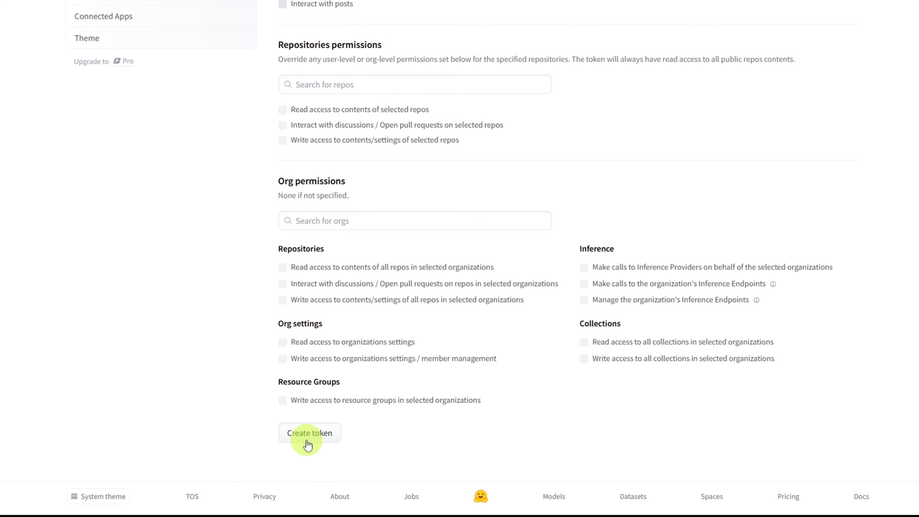
{"action": "left_click", "coordinate": [306, 440]}
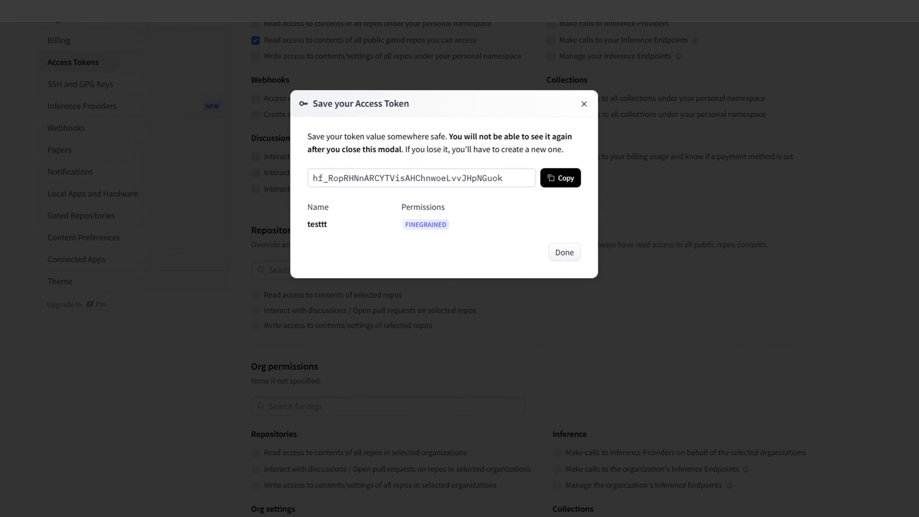
Copy the value of the newly created Hugging Face access token.
{"action": "left_click_drag", "start_coordinate": [510, 177], "coordinate": [326, 169]}
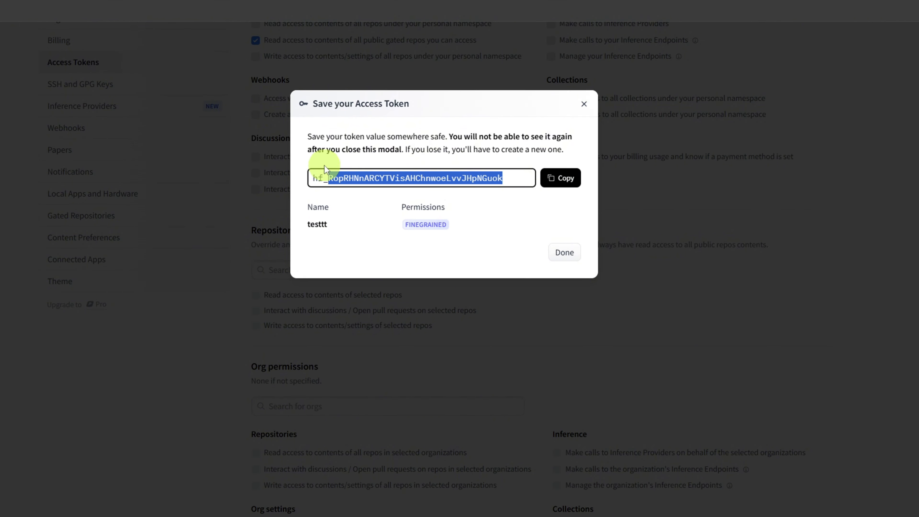
{"action": "double_click", "coordinate": [356, 174]}
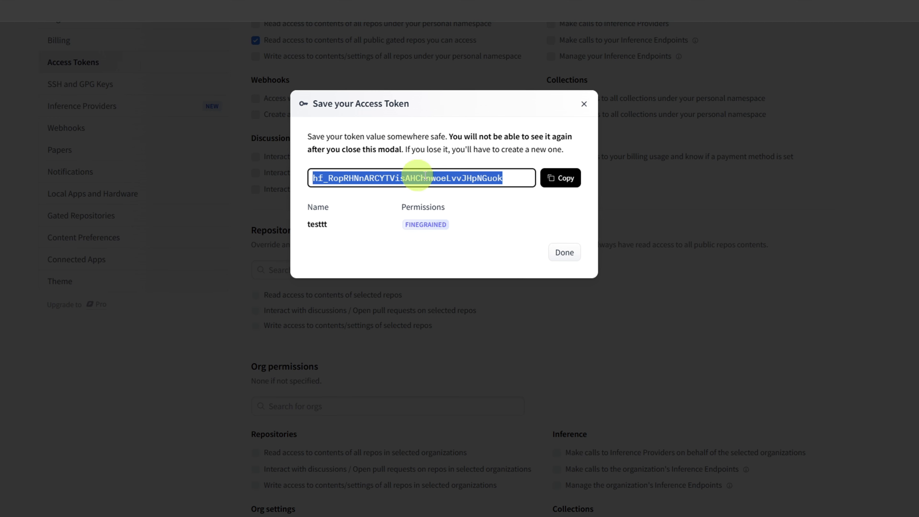
{"action": "left_click", "coordinate": [552, 177]}
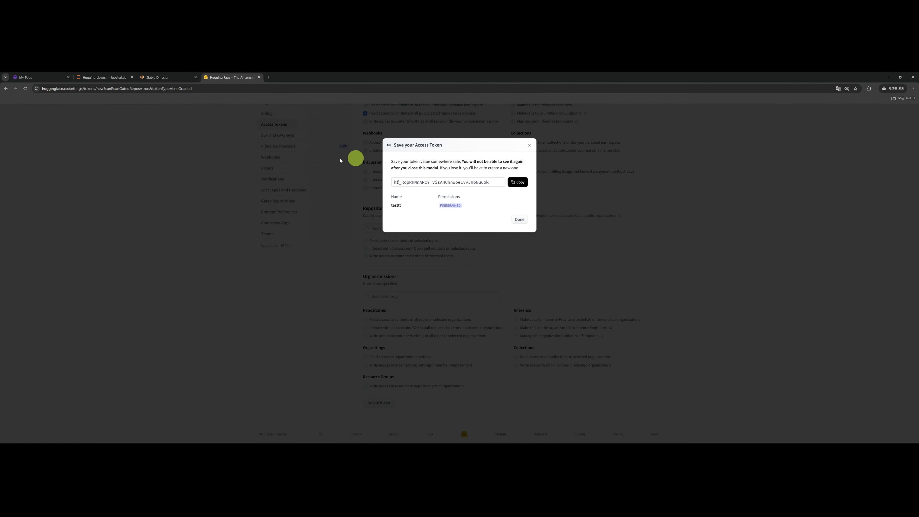
Return to Hugging_down_a1.sh in Jupyter Lab, replace the HUGGINGFACE_TOKEN placeholder with the copied access token, and save the script.
{"action": "left_click", "coordinate": [106, 80]}
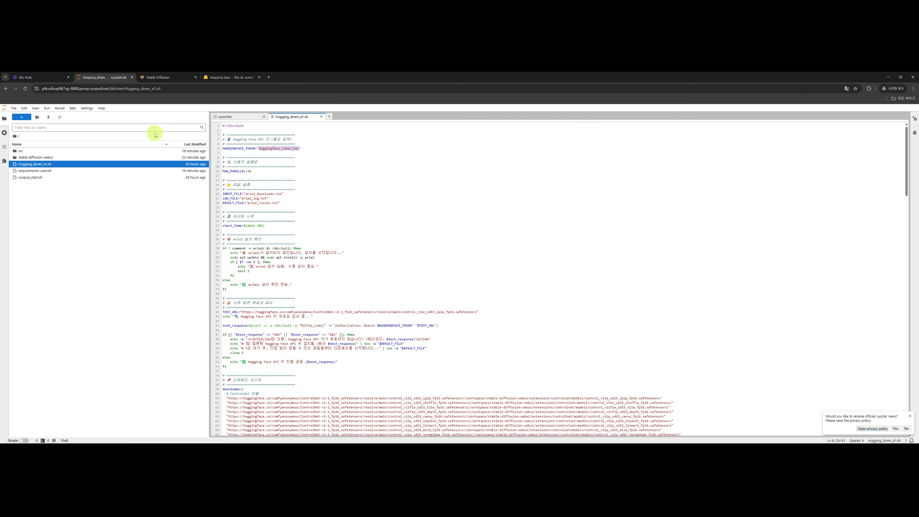
{"action": "left_click", "coordinate": [309, 168]}
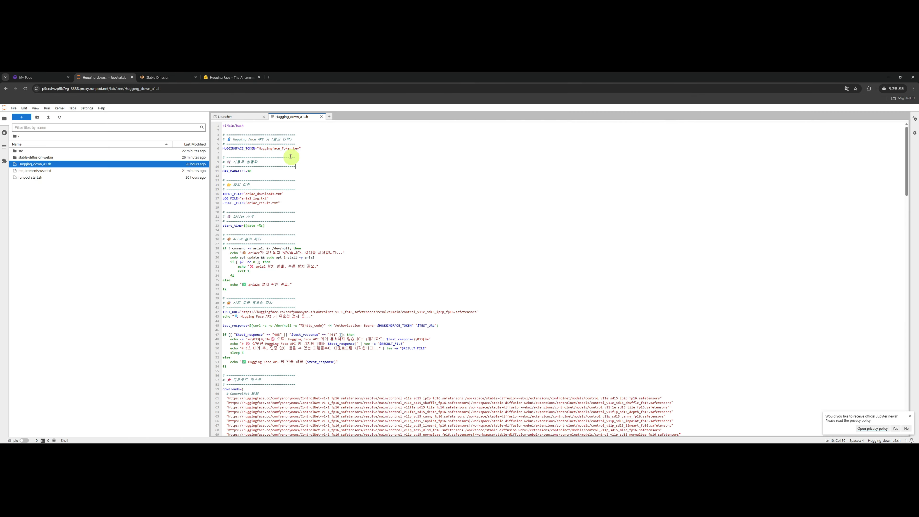
{"action": "double_click", "coordinate": [280, 148]}
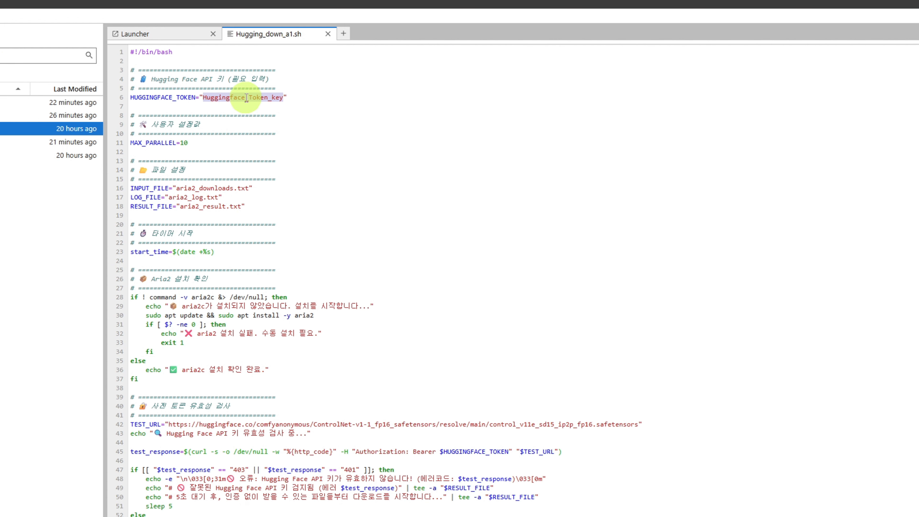
{"action": "key", "text": "ctrl+v"}
{"action": "left_click", "coordinate": [275, 138]}
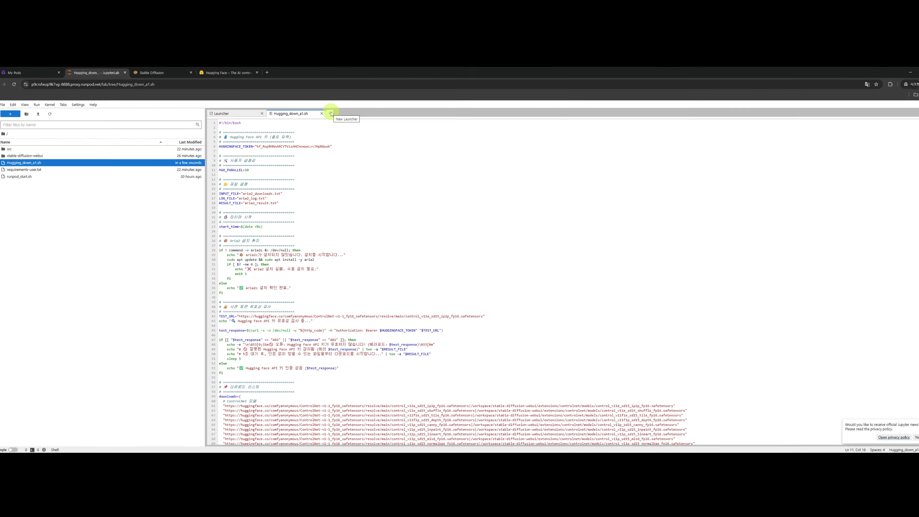
Open a new launcher, make sure the file browser is at the root folder, and start a terminal in /workspace.
{"action": "left_click", "coordinate": [343, 33]}
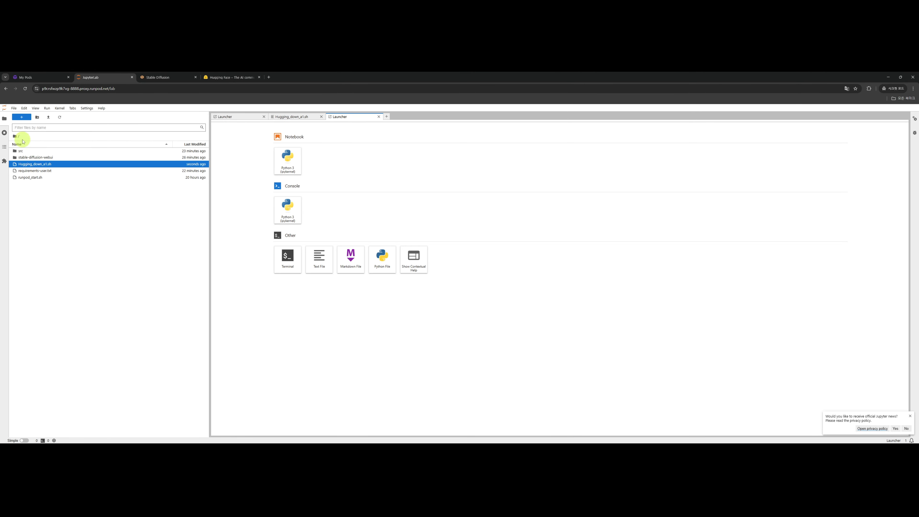
{"action": "left_click", "coordinate": [36, 157]}
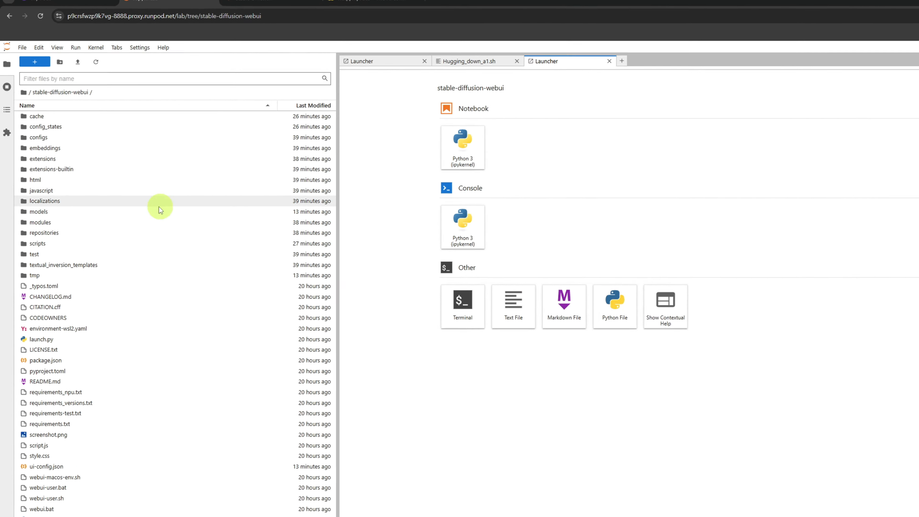
{"action": "left_click", "coordinate": [14, 137]}
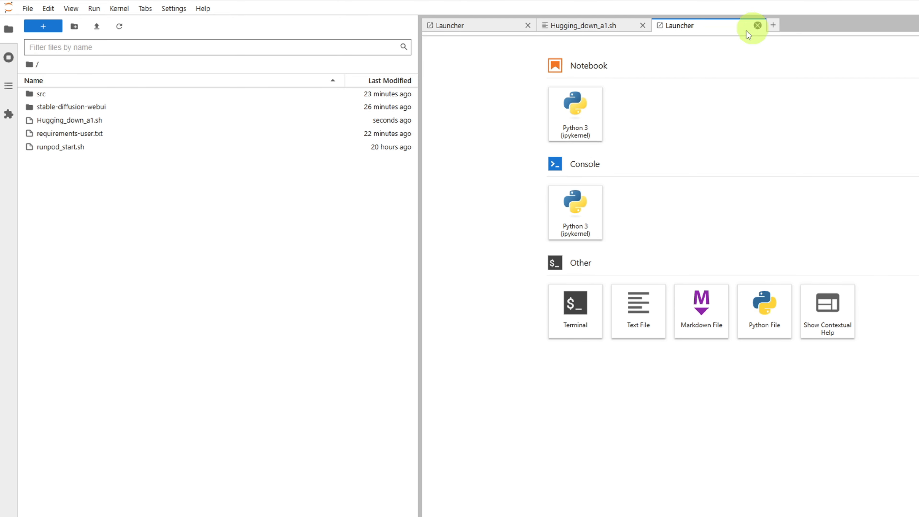
{"action": "left_click", "coordinate": [578, 326]}
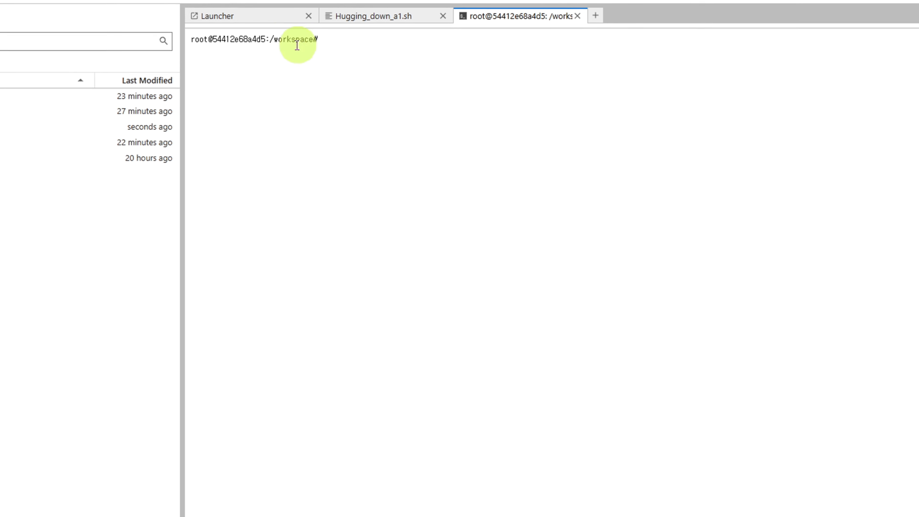
Run bash Hugging_down_a1.sh from the /workspace prompt to download the models.
{"action": "double_click", "coordinate": [522, 47]}
{"action": "left_click", "coordinate": [279, 53]}
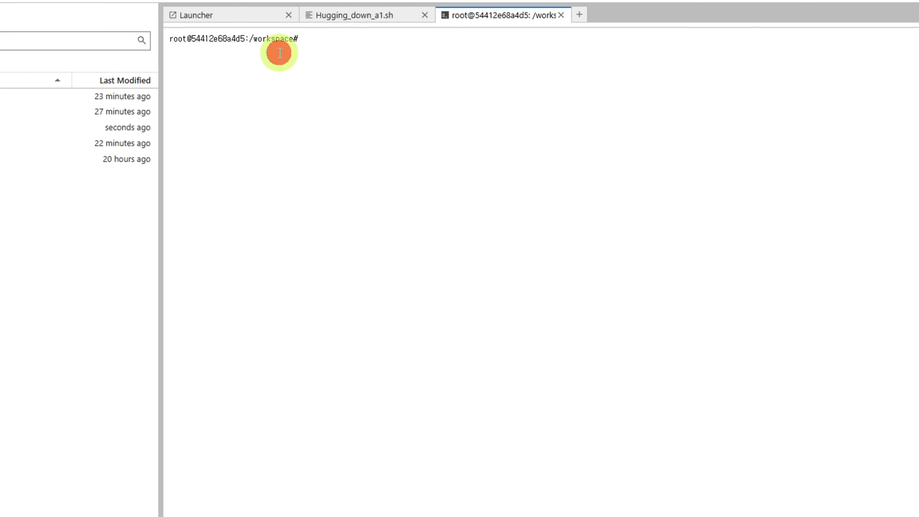
{"action": "triple_click", "coordinate": [271, 39]}
{"action": "left_click", "coordinate": [281, 85]}
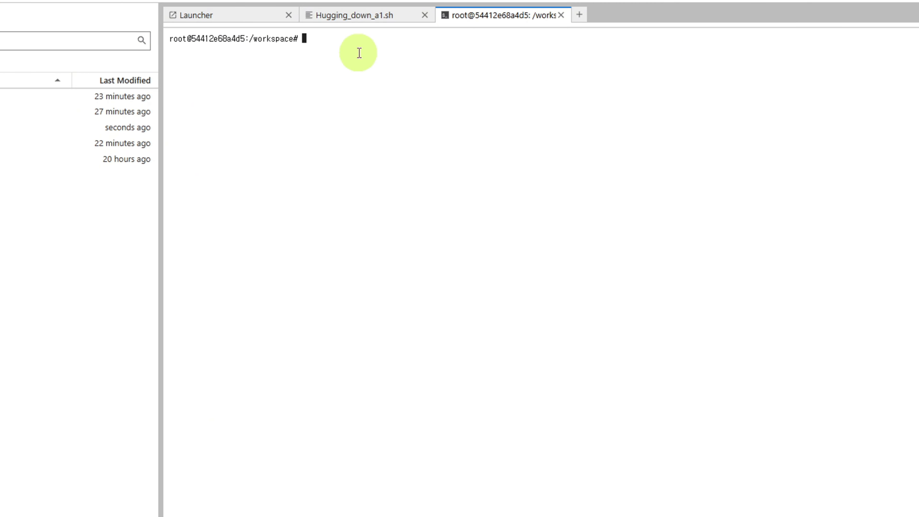
{"action": "type", "text": "bash Hugging_down_a1.sh"}
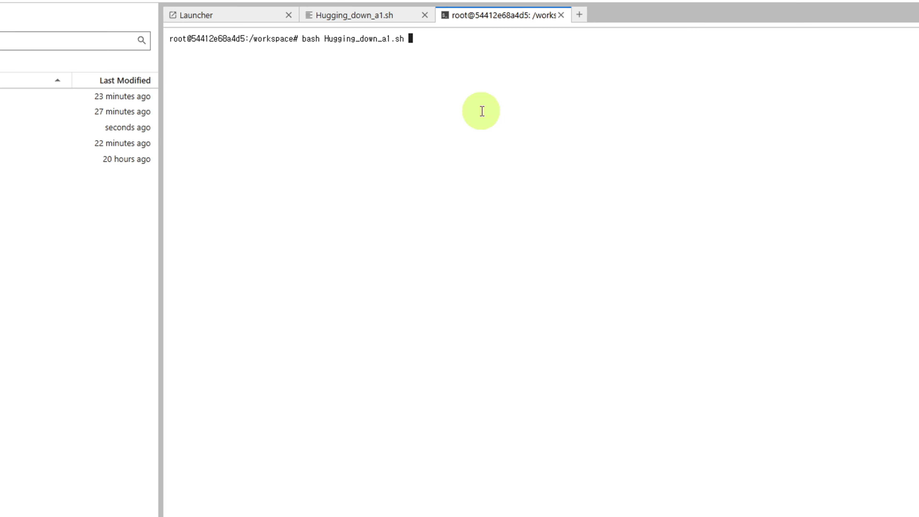
{"action": "key", "text": "Return"}
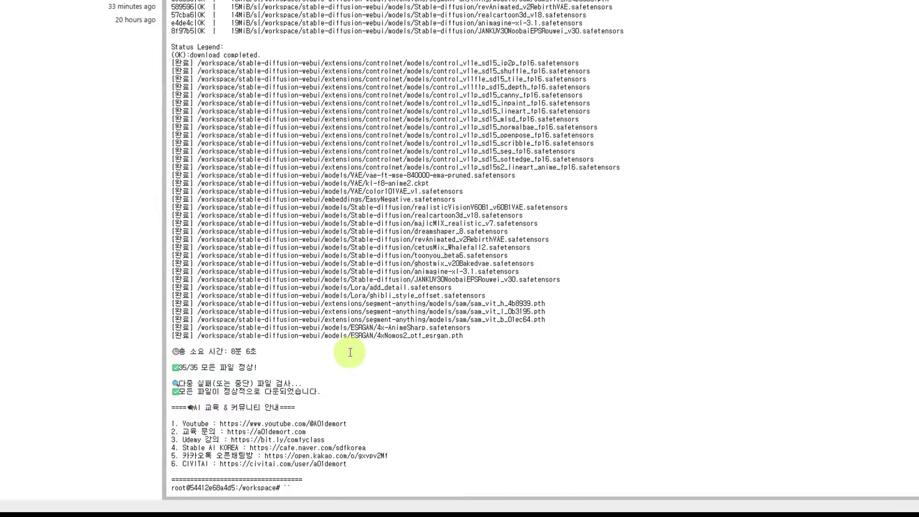
Review the script's elapsed time, file check and download results, and check the checkpoint list in the Stable Diffusion web UI.
{"action": "left_click_drag", "start_coordinate": [264, 349], "coordinate": [235, 350]}
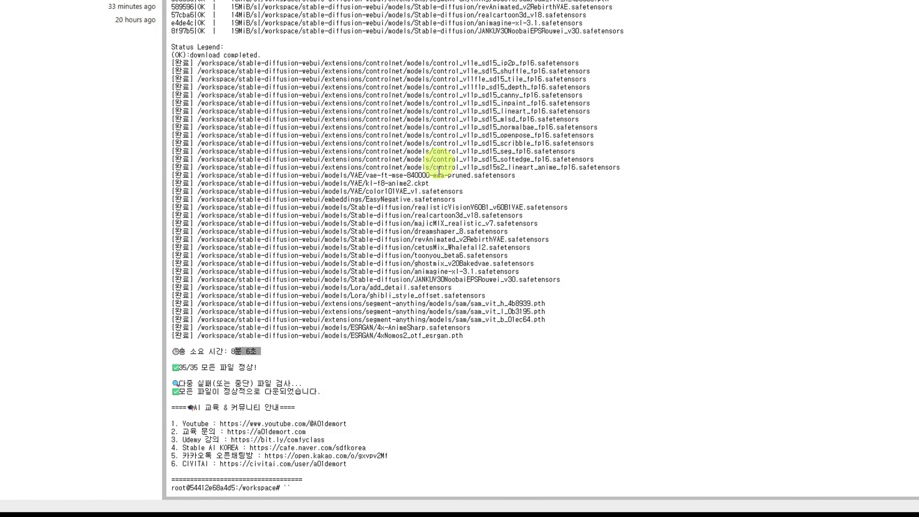
{"action": "left_click_drag", "start_coordinate": [175, 375], "coordinate": [256, 366]}
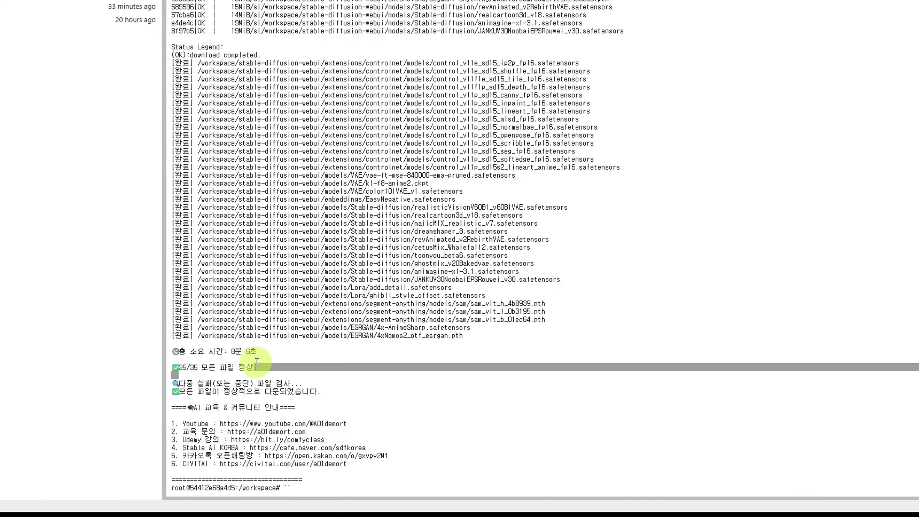
{"action": "scroll", "coordinate": [256, 362], "scroll_direction": "up", "scroll_amount": 2}
{"action": "scroll", "coordinate": [264, 362], "scroll_direction": "up", "scroll_amount": 6}
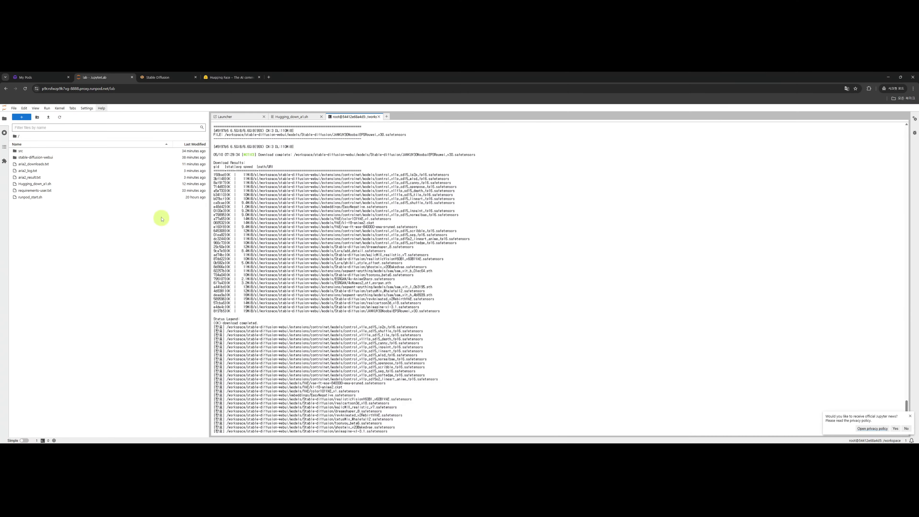
{"action": "left_click", "coordinate": [159, 77]}
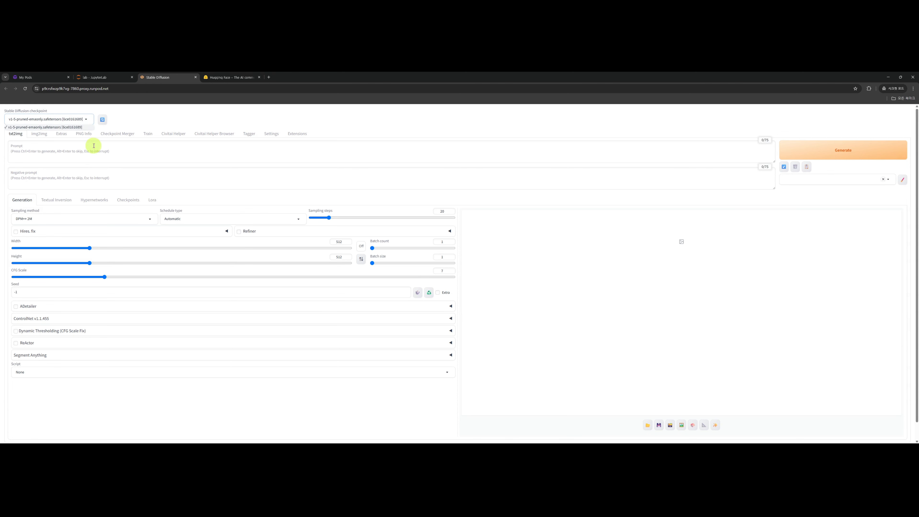
{"action": "left_click", "coordinate": [109, 153]}
Go back to the RunPod pods page and restart the A1-automatic1111-fast pod, confirming the restart.
{"action": "left_click", "coordinate": [57, 80]}
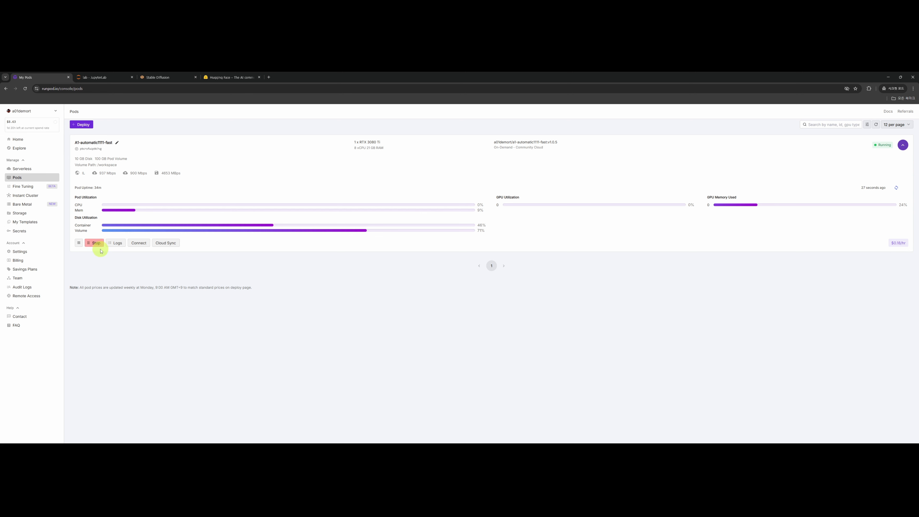
{"action": "left_click", "coordinate": [79, 243]}
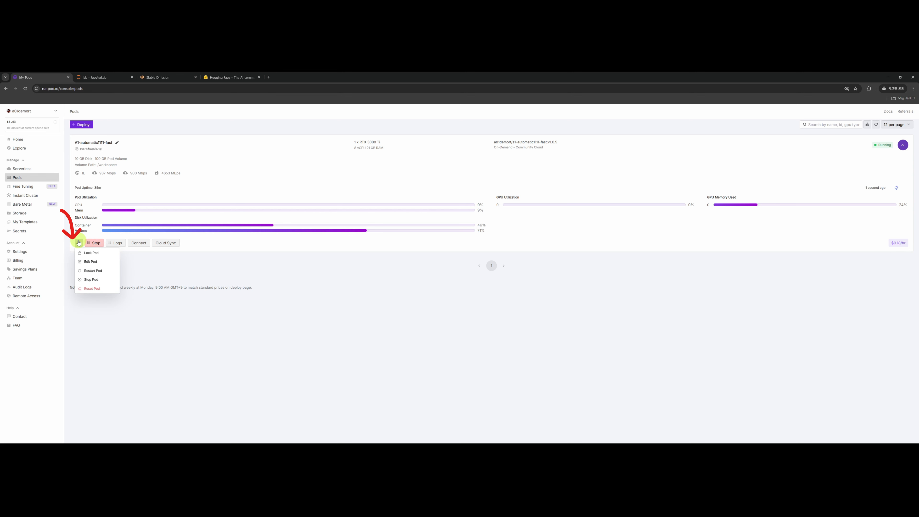
{"action": "left_click", "coordinate": [96, 272]}
{"action": "left_click", "coordinate": [478, 290]}
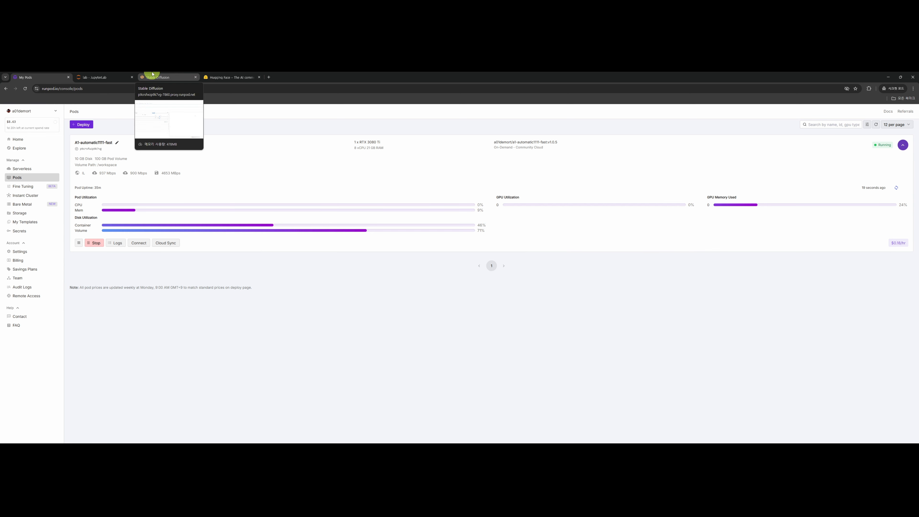
Close the old Stable Diffusion page and reopen the web UI through the pod's HTTP service on port 7860.
{"action": "middle_click", "coordinate": [153, 76]}
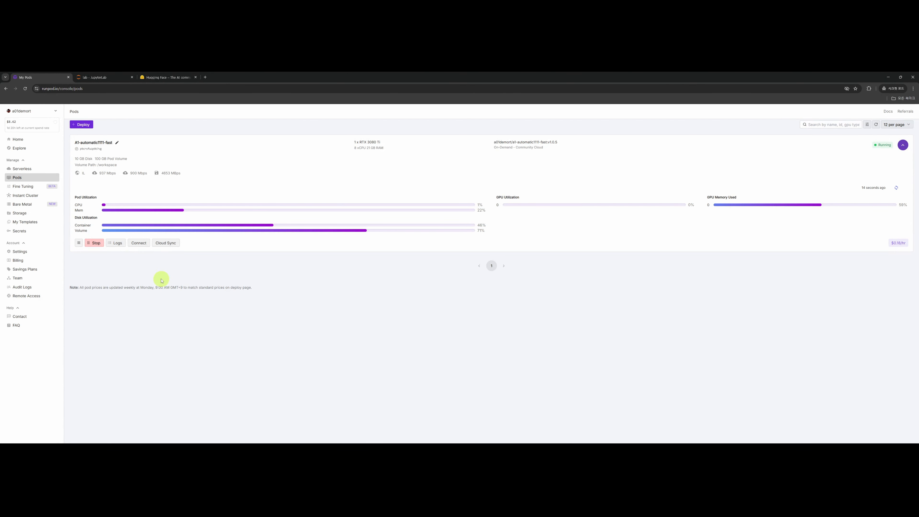
{"action": "left_click", "coordinate": [139, 243]}
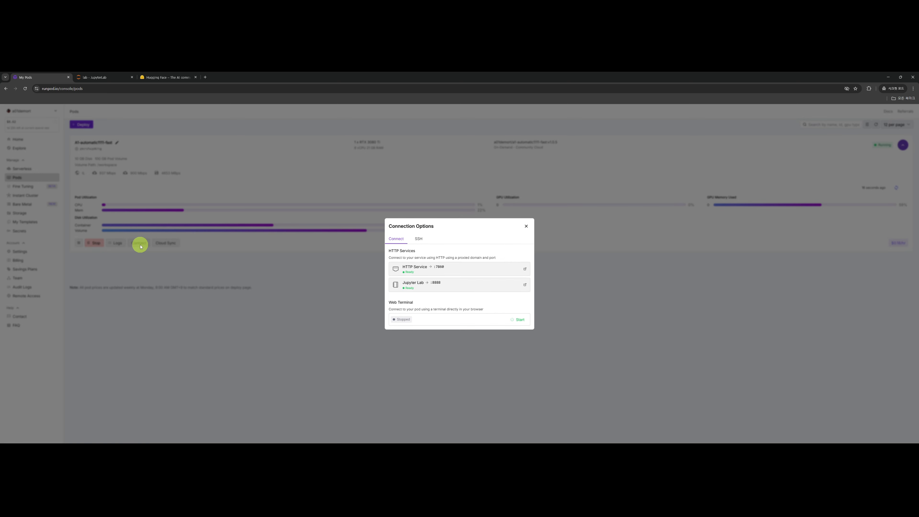
{"action": "left_click", "coordinate": [459, 274]}
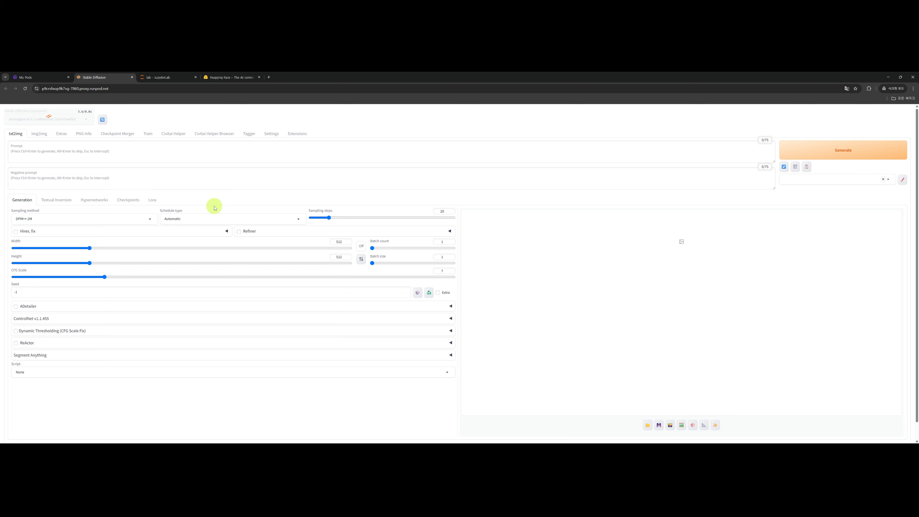
Load the ghostmix_v20Bakedvae checkpoint and set ControlNet Unit 0's model to control_v11p_sd15_openpose_fp16.
{"action": "left_click", "coordinate": [82, 118]}
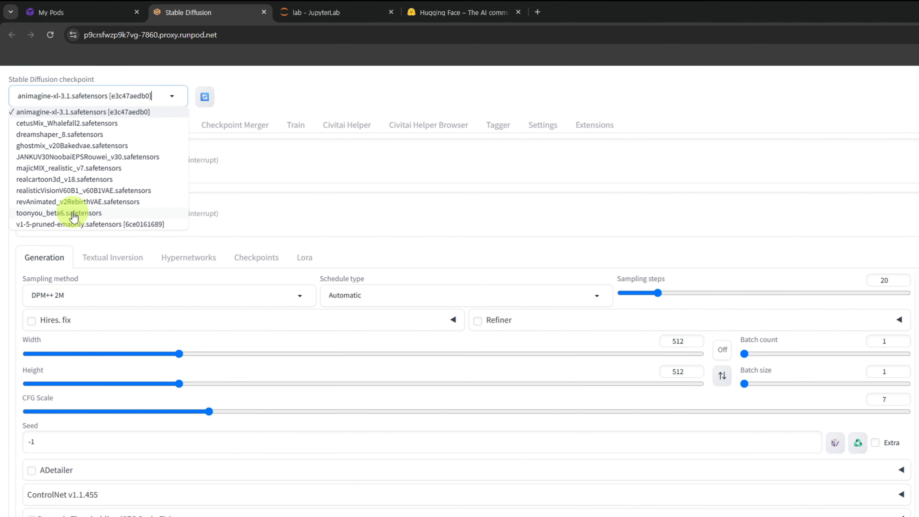
{"action": "left_click", "coordinate": [68, 146]}
{"action": "left_click", "coordinate": [97, 499]}
{"action": "scroll", "coordinate": [185, 472], "scroll_direction": "down", "scroll_amount": 6}
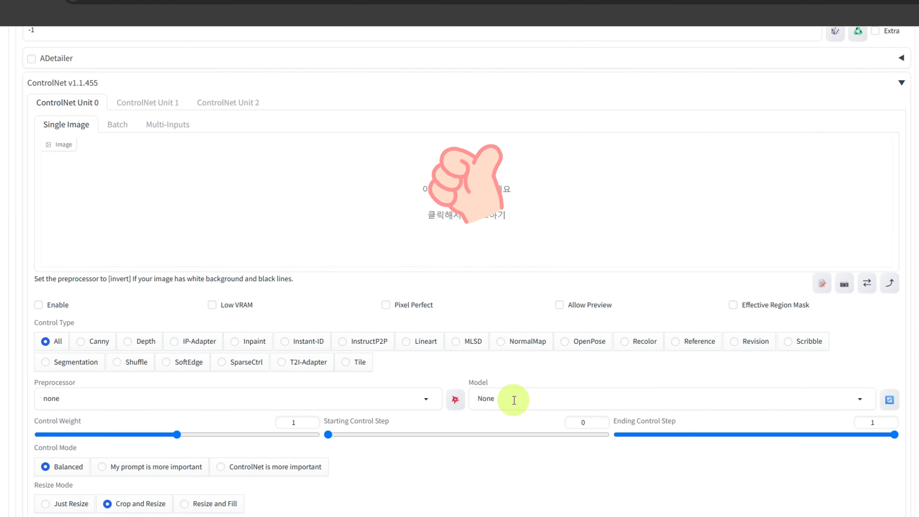
{"action": "left_click", "coordinate": [512, 399]}
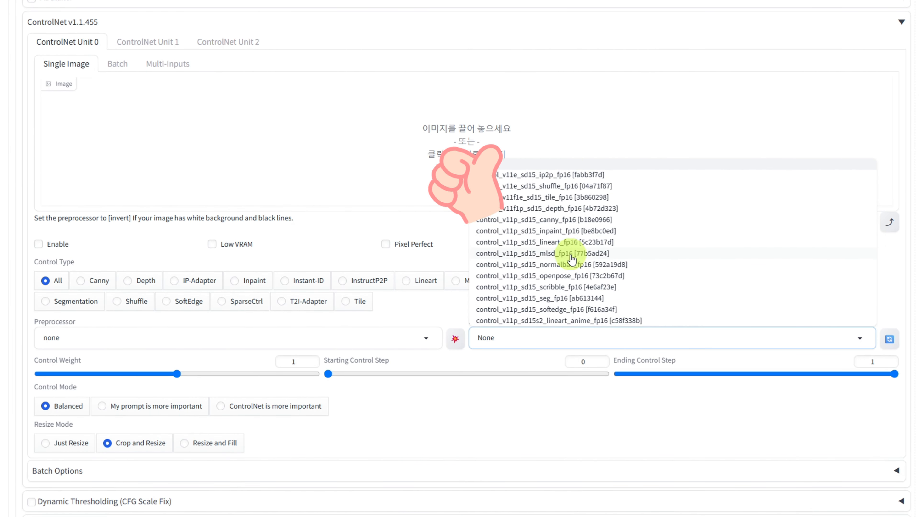
{"action": "left_click", "coordinate": [578, 277]}
Set the ControlNet preprocessor to dw_openpose_full and send the reference photo's dimensions to the generation width and height.
{"action": "left_click", "coordinate": [369, 336]}
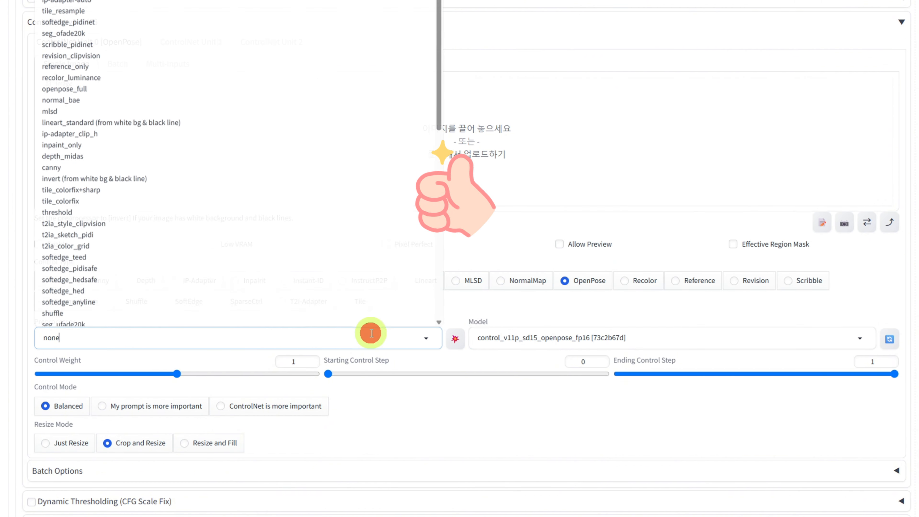
{"action": "scroll", "coordinate": [123, 297], "scroll_direction": "down", "scroll_amount": 5}
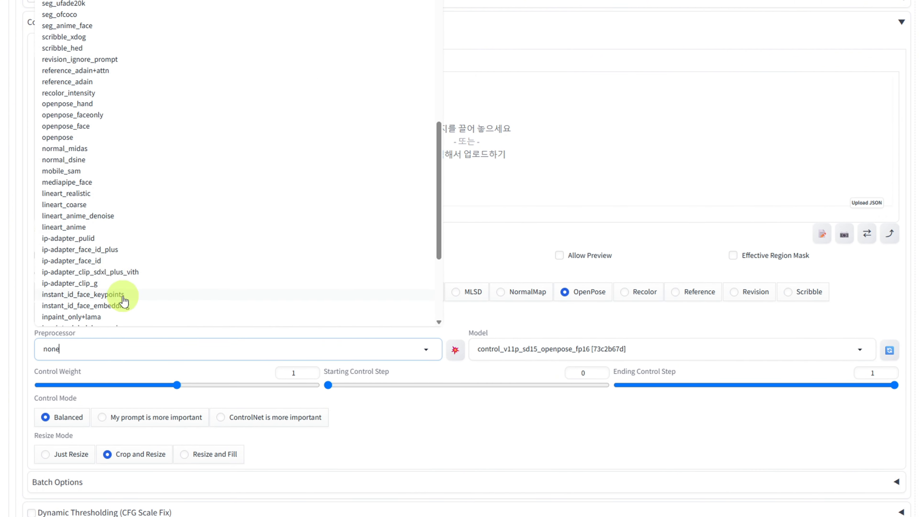
{"action": "left_click", "coordinate": [123, 298]}
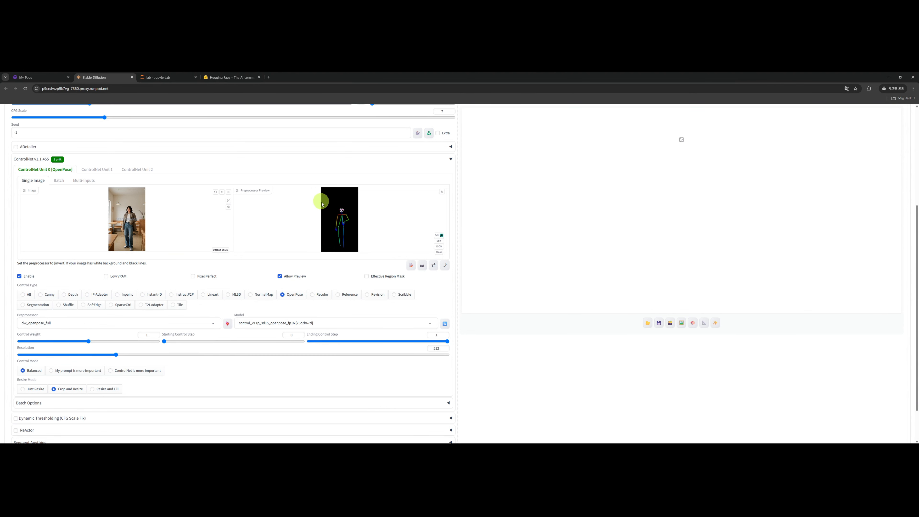
{"action": "left_click", "coordinate": [446, 266]}
{"action": "scroll", "coordinate": [474, 281], "scroll_direction": "up", "scroll_amount": 5}
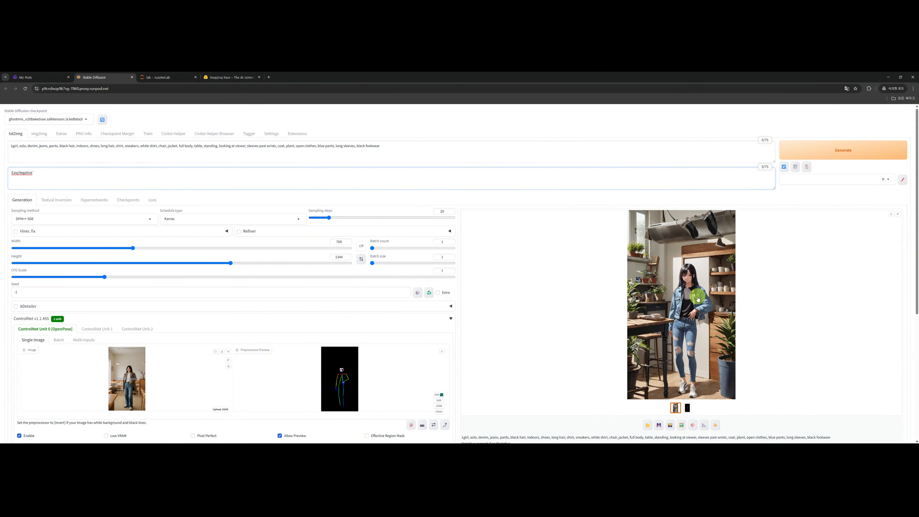
Look through the Lora, Checkpoints and Textual Inversion model cards in txt2img to check their previews.
{"action": "left_click", "coordinate": [148, 202]}
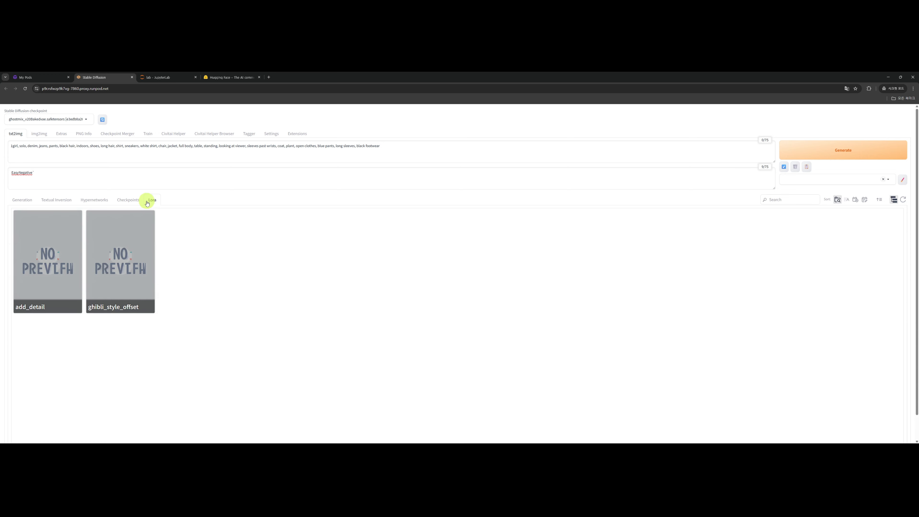
{"action": "left_click", "coordinate": [133, 203]}
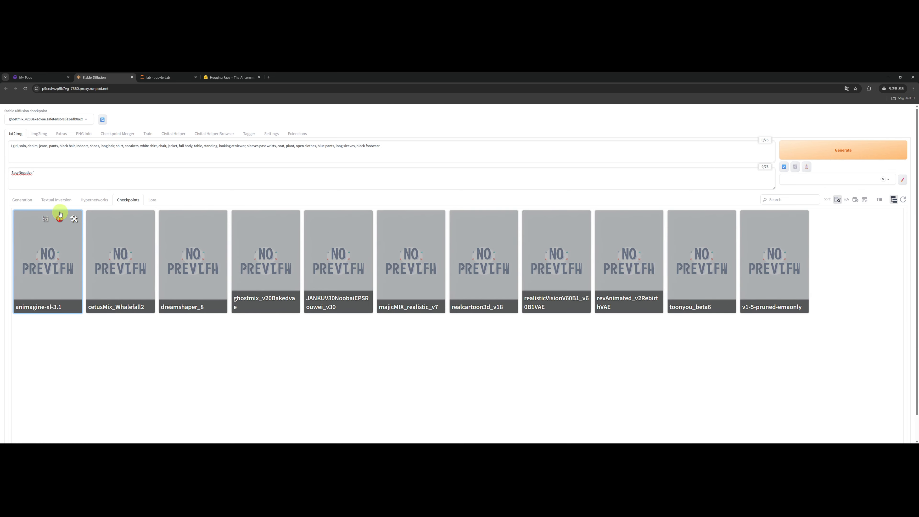
{"action": "left_click", "coordinate": [62, 202]}
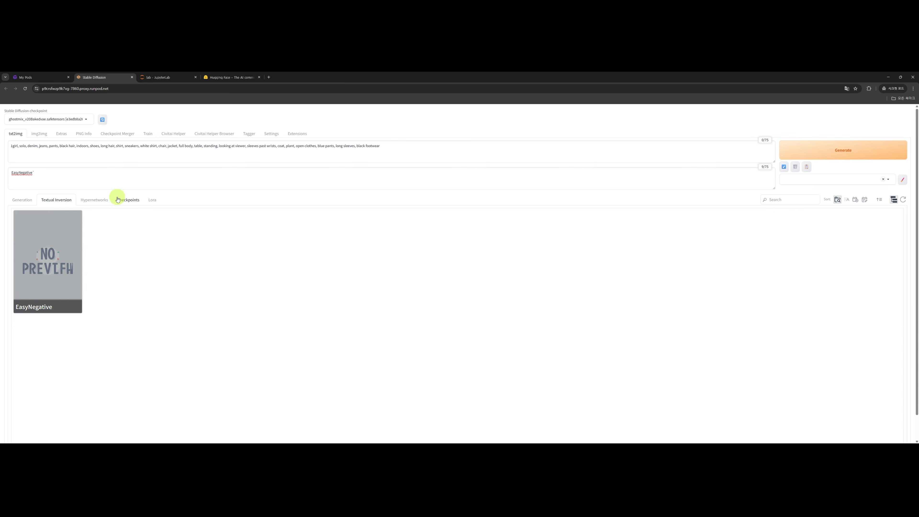
{"action": "left_click", "coordinate": [133, 185]}
Scan all model types with Civitai Helper to fetch model info and previews, checking the txt2img model cards meanwhile.
{"action": "left_click", "coordinate": [179, 139]}
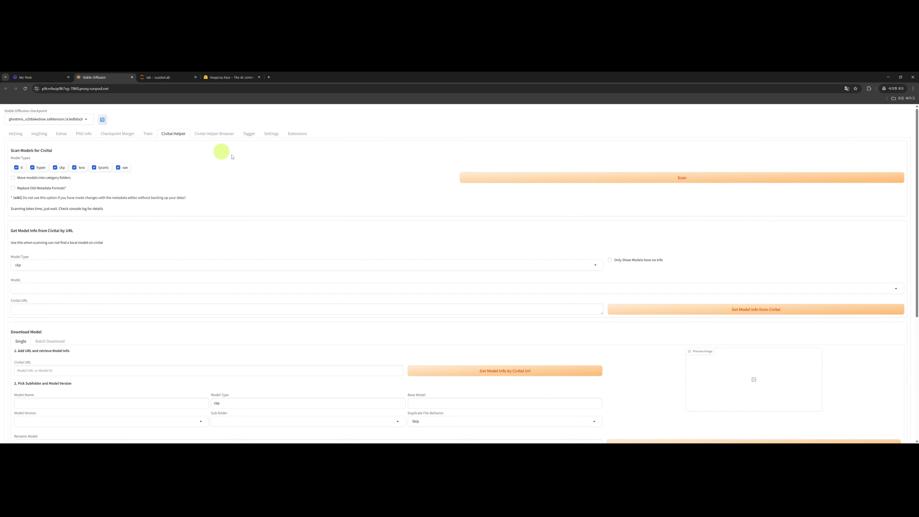
{"action": "left_click", "coordinate": [610, 178]}
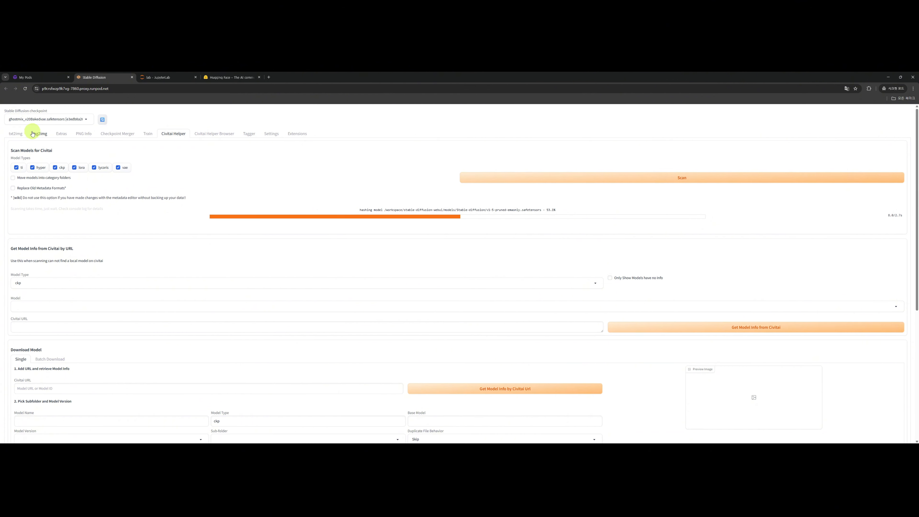
{"action": "left_click", "coordinate": [15, 134]}
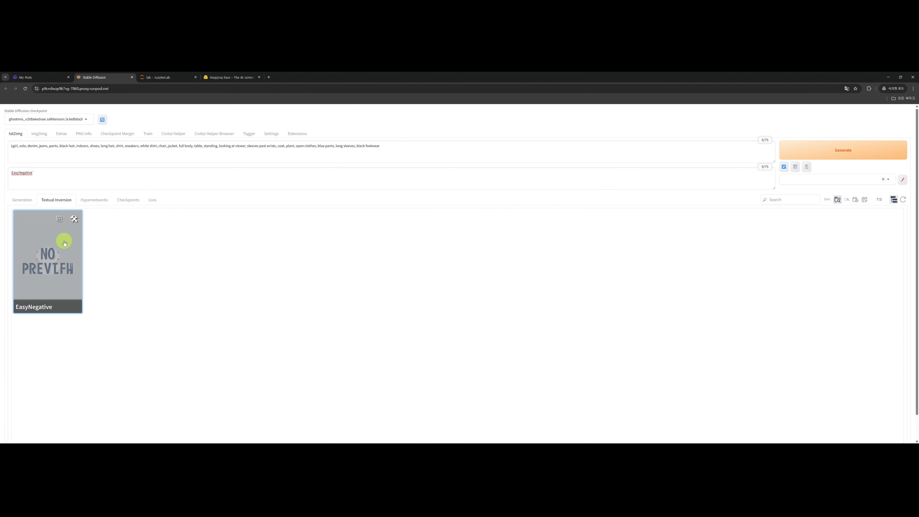
{"action": "left_click", "coordinate": [128, 200]}
{"action": "left_click", "coordinate": [158, 200]}
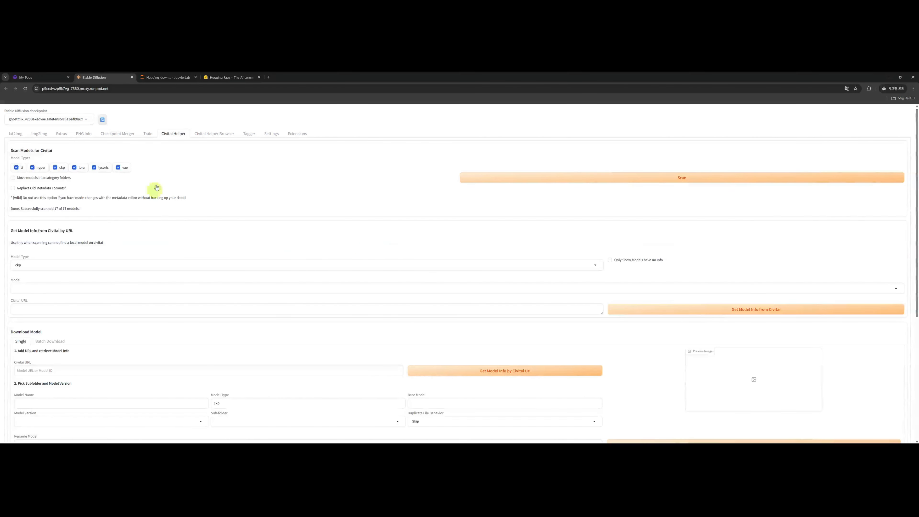
Refresh the txt2img model cards and check the previews of the Textual Inversion, Checkpoints and Lora models.
{"action": "left_click", "coordinate": [15, 131]}
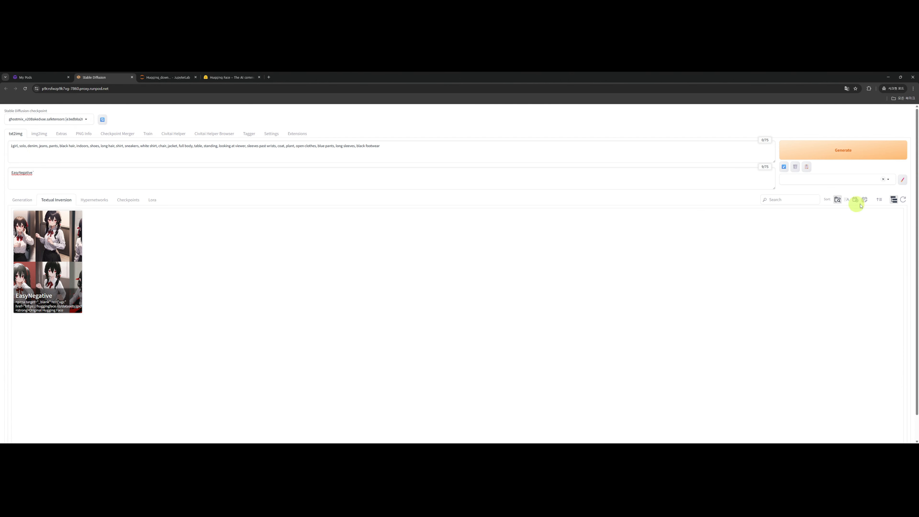
{"action": "left_click", "coordinate": [902, 200]}
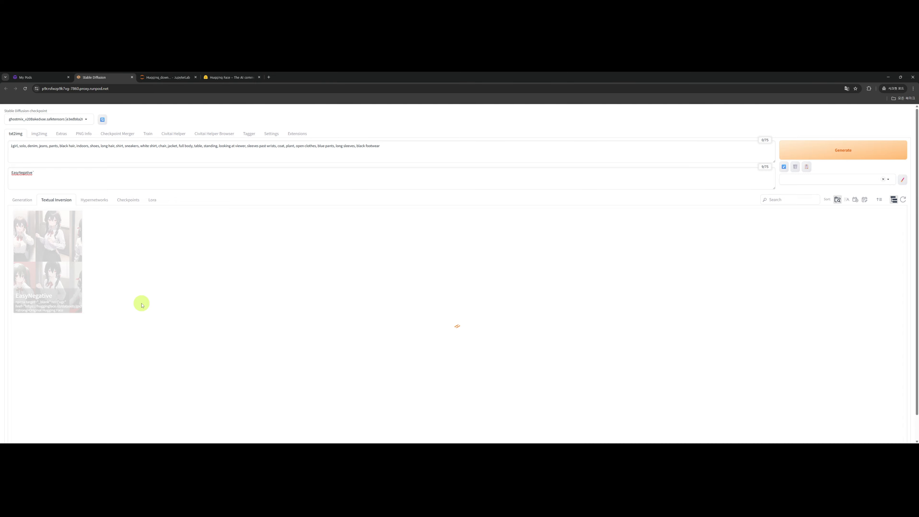
{"action": "left_click", "coordinate": [120, 199]}
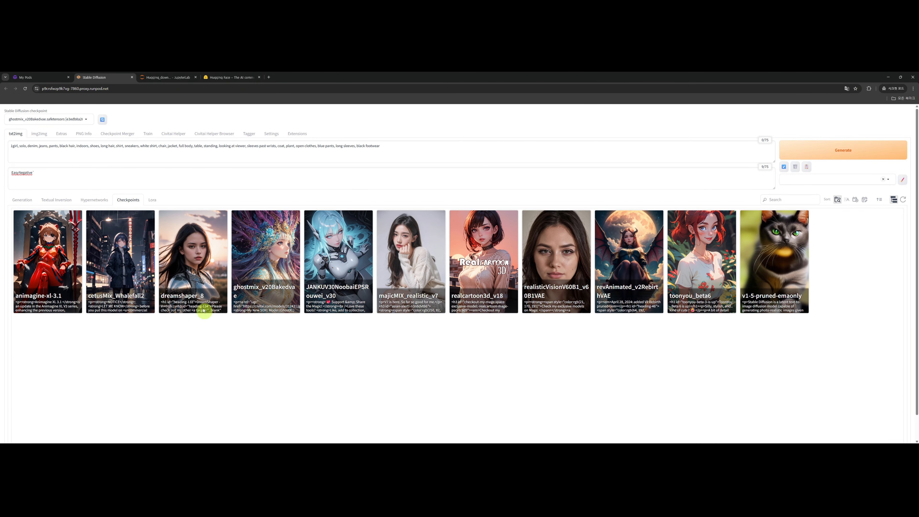
{"action": "left_click", "coordinate": [153, 200]}
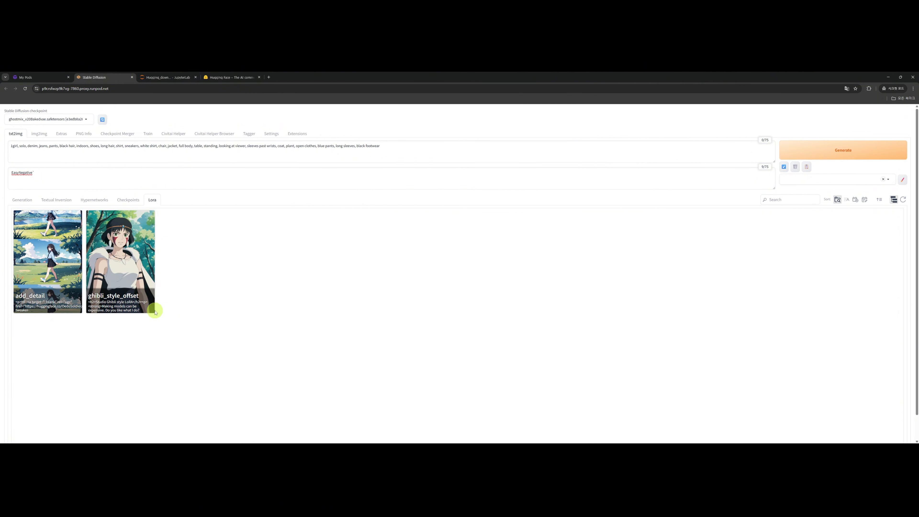
{"action": "mouse_move", "coordinate": [155, 312]}
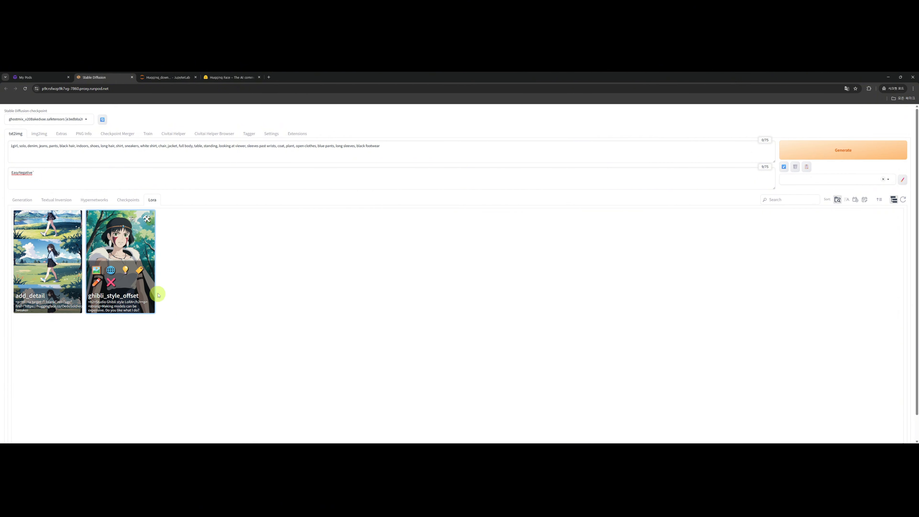
Examine the Tagger's tags for the reference photo, and the ReActor face swap settings and output in img2img.
{"action": "left_click", "coordinate": [251, 134]}
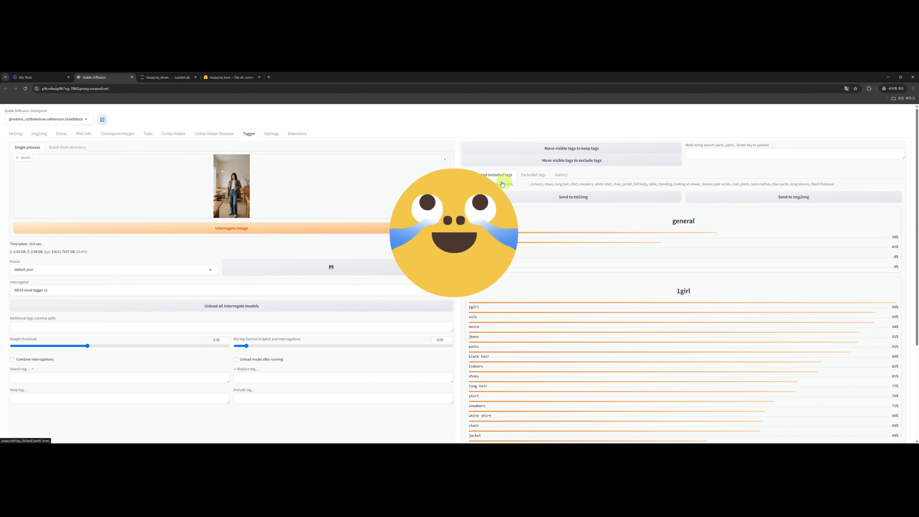
{"action": "left_click", "coordinate": [50, 138]}
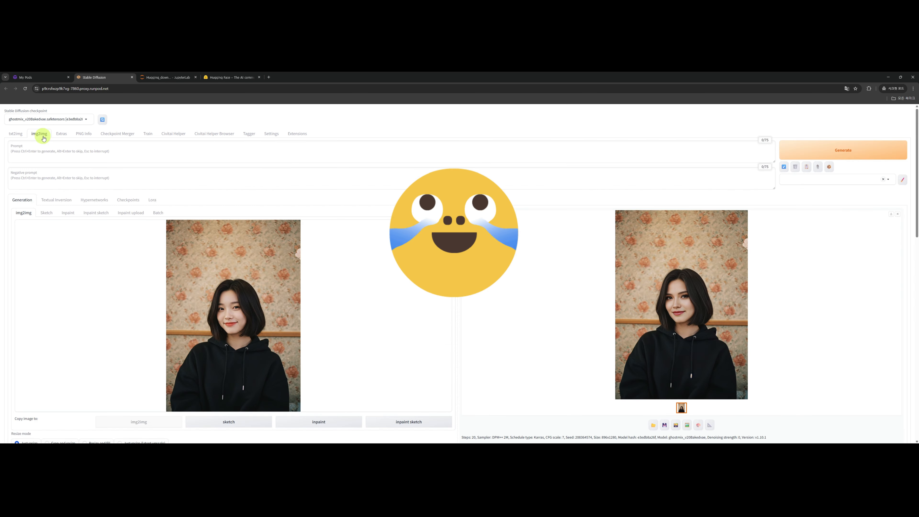
{"action": "scroll", "coordinate": [97, 221], "scroll_direction": "down", "scroll_amount": 3}
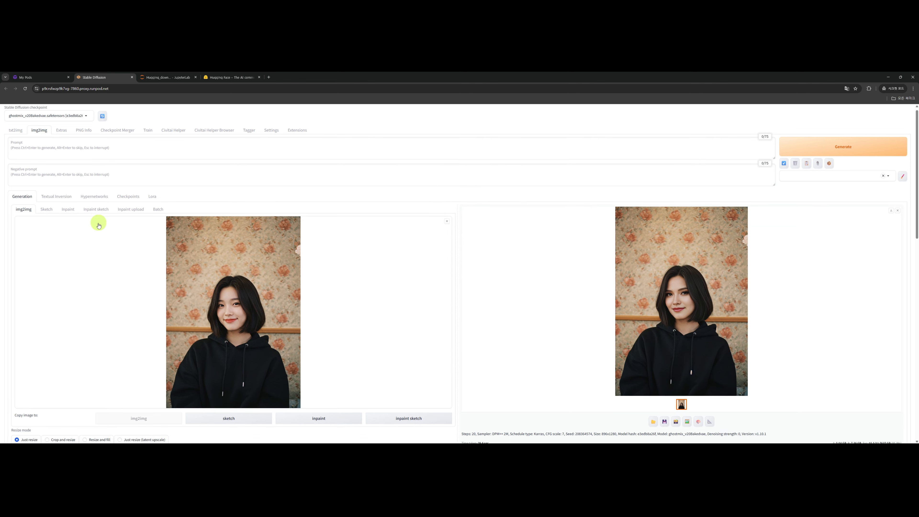
{"action": "scroll", "coordinate": [97, 226], "scroll_direction": "down", "scroll_amount": 5}
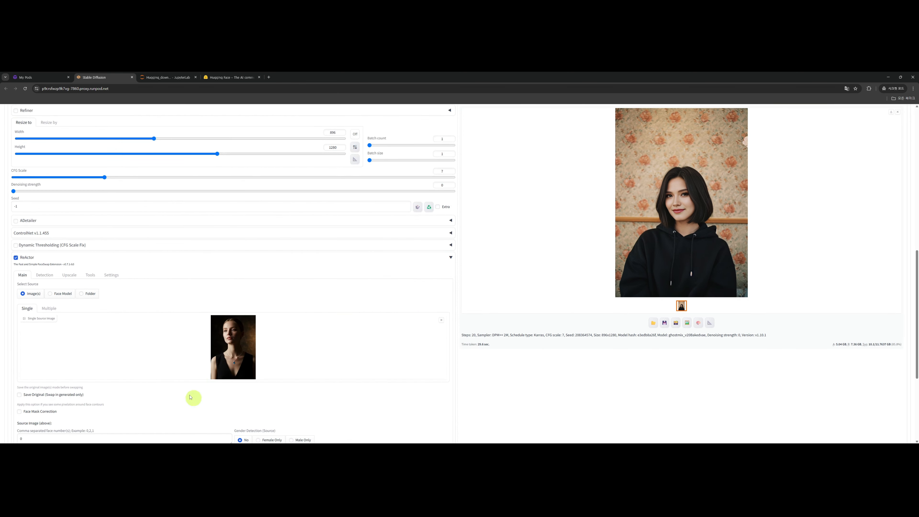
{"action": "scroll", "coordinate": [196, 385], "scroll_direction": "up", "scroll_amount": 6}
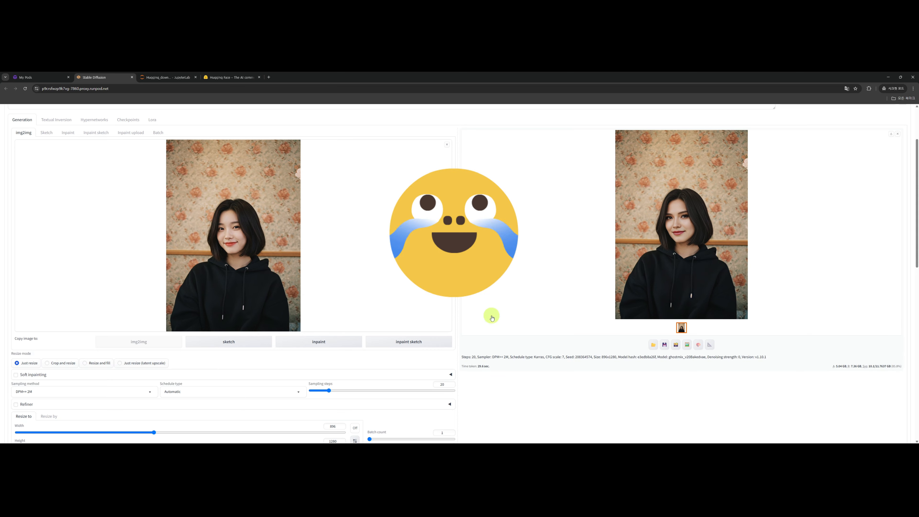
{"action": "scroll", "coordinate": [478, 321], "scroll_direction": "up", "scroll_amount": 3}
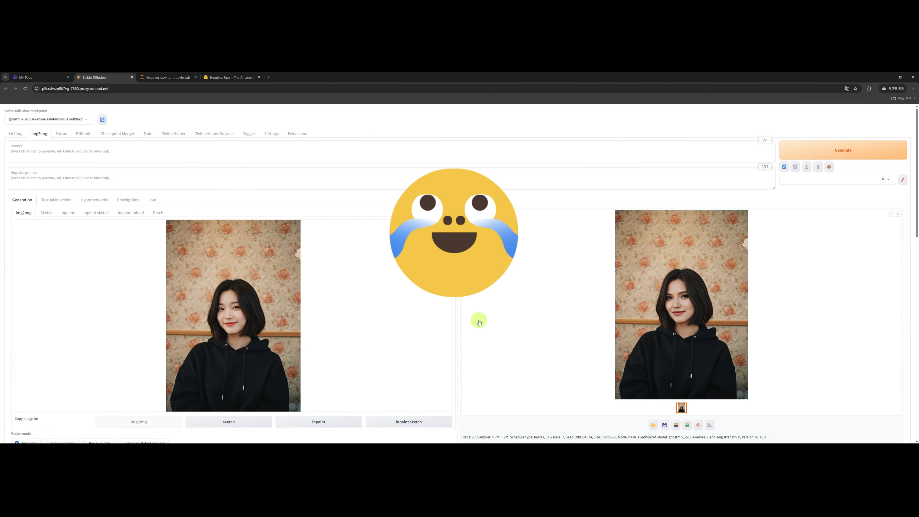
Review the installed extensions and show the form for installing an extension from a git repository URL.
{"action": "left_click", "coordinate": [298, 132]}
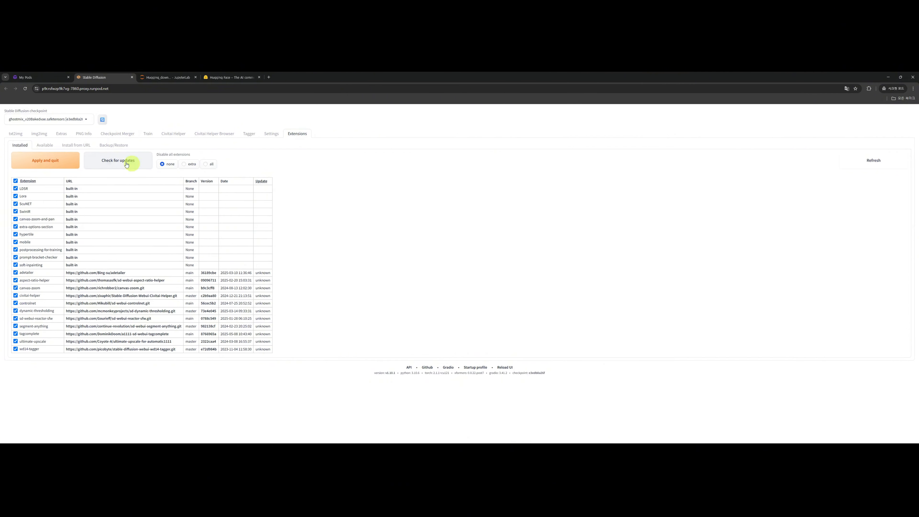
{"action": "left_click", "coordinate": [71, 146]}
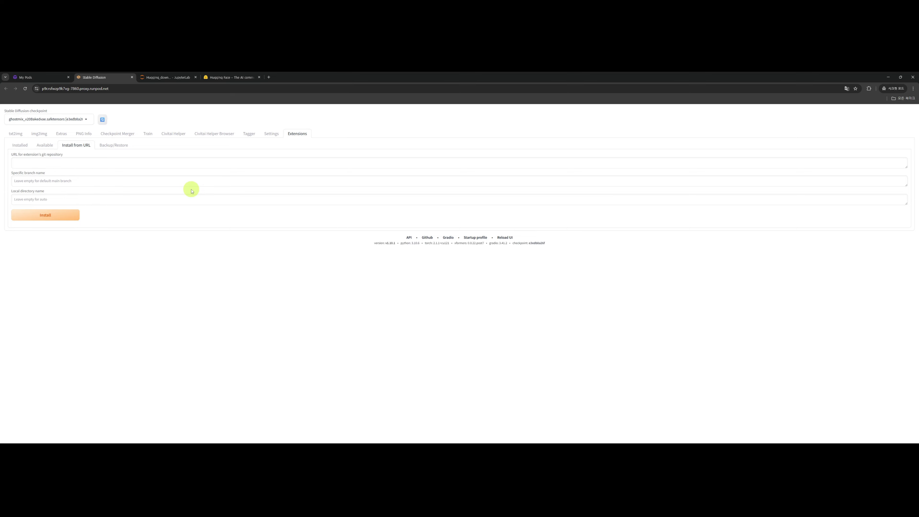
In JupyterLab, review the download list in Hugging_down_a1.sh, then open a terminal in the stable-diffusion-webui folder and enter wget.
{"action": "left_click", "coordinate": [168, 77]}
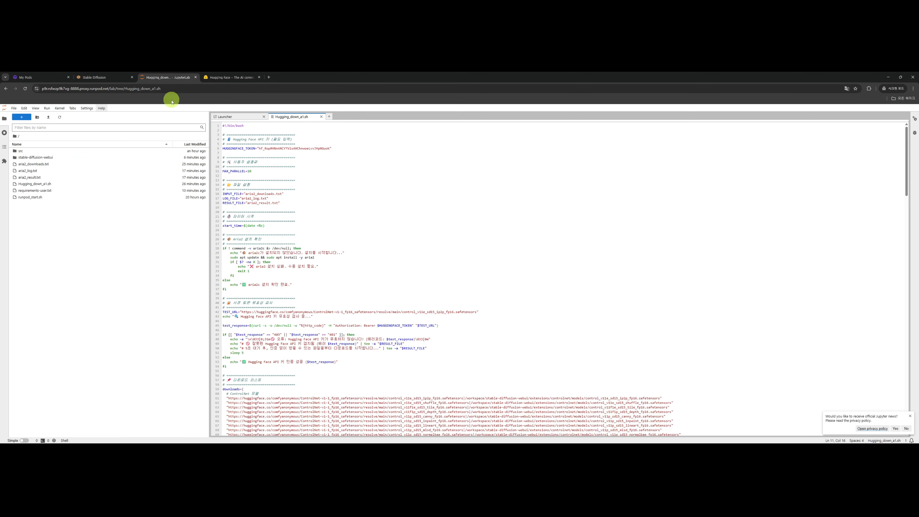
{"action": "scroll", "coordinate": [347, 321], "scroll_direction": "down", "scroll_amount": 5}
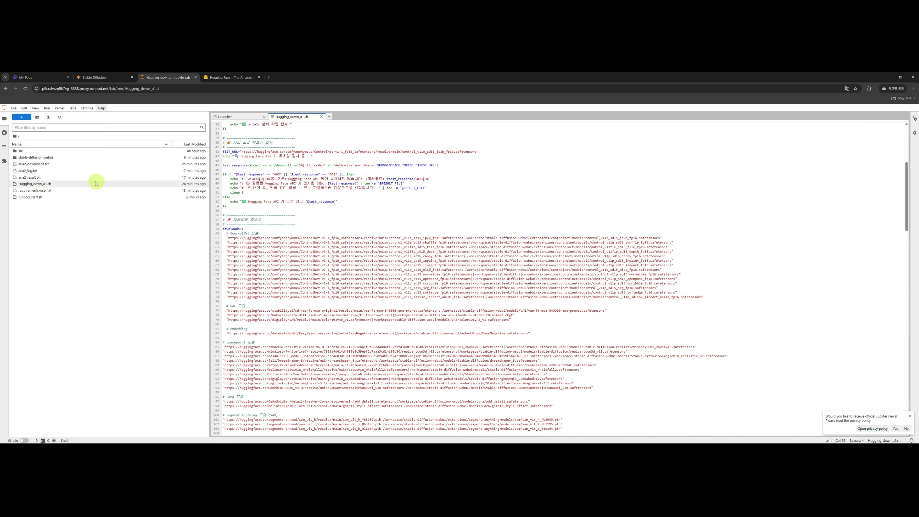
{"action": "double_click", "coordinate": [67, 159]}
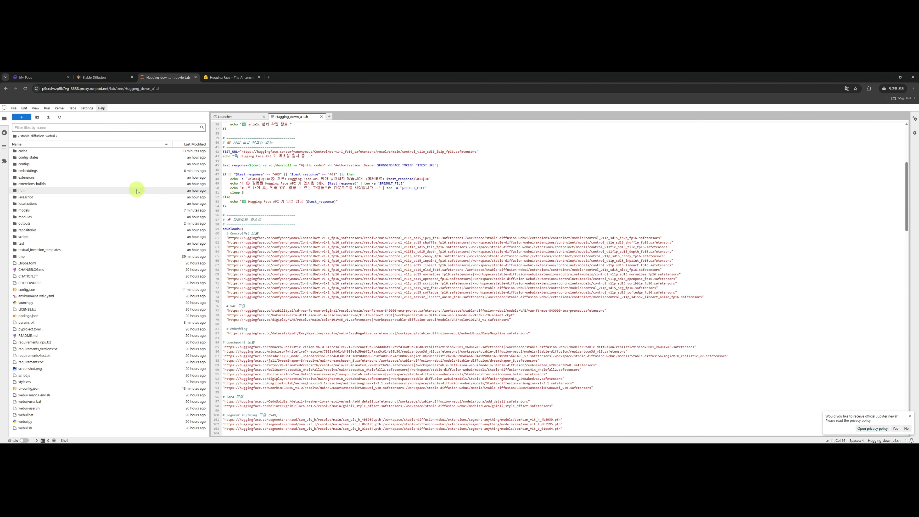
{"action": "left_click", "coordinate": [329, 117]}
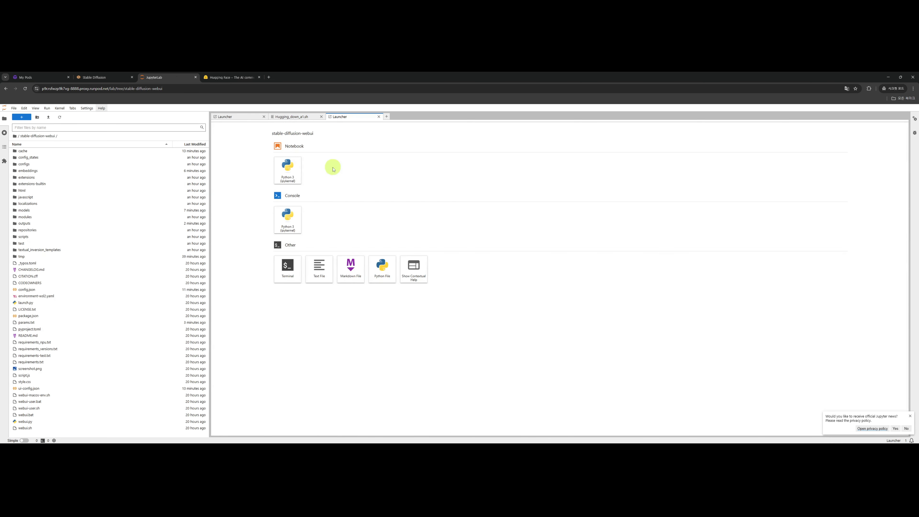
{"action": "left_click", "coordinate": [285, 275]}
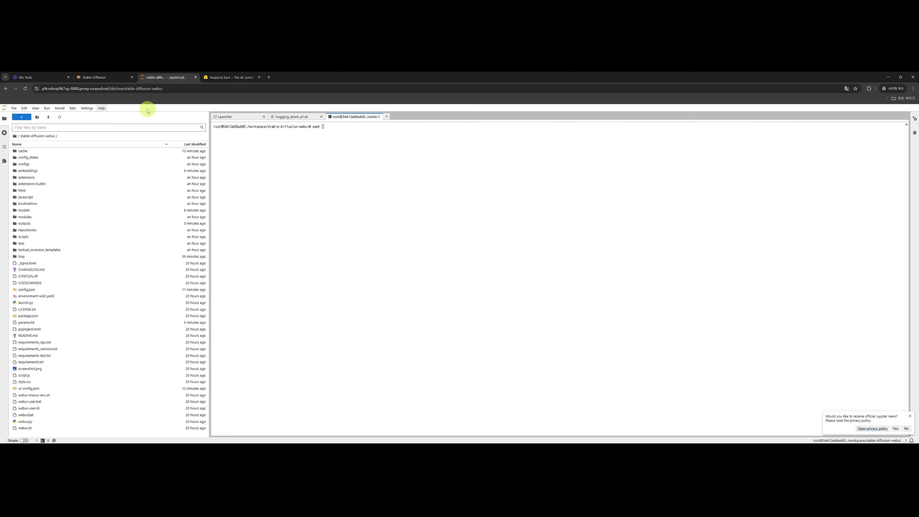
Return to the root folder in the file browser and open stable-diffusion-webui/outputs to find the generated image folders.
{"action": "left_click", "coordinate": [15, 136]}
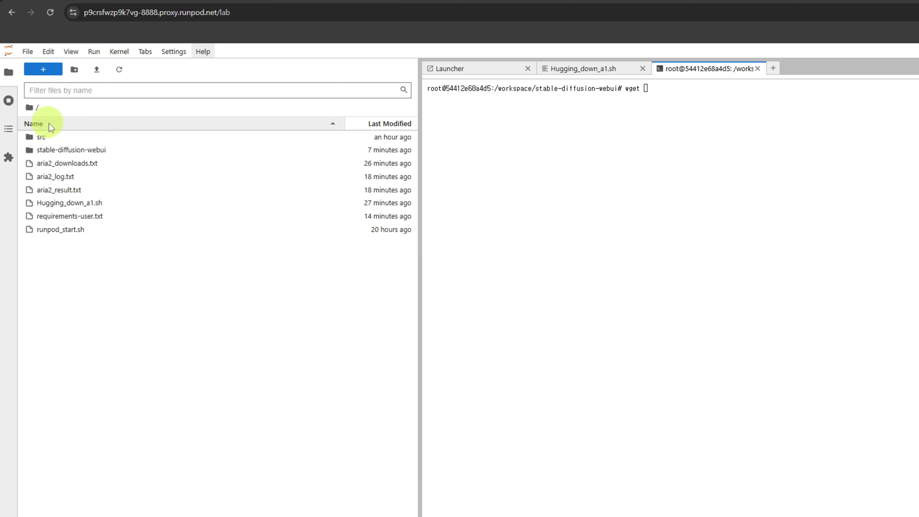
{"action": "double_click", "coordinate": [89, 150]}
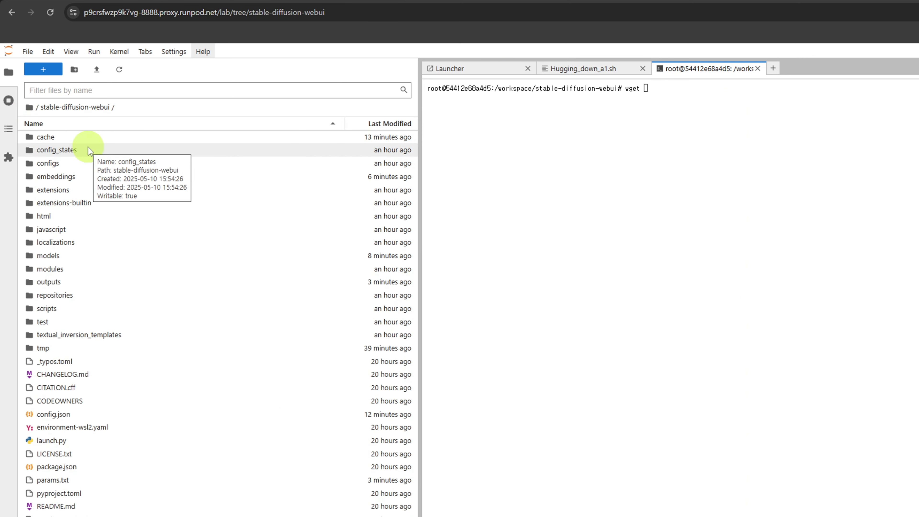
{"action": "double_click", "coordinate": [64, 284]}
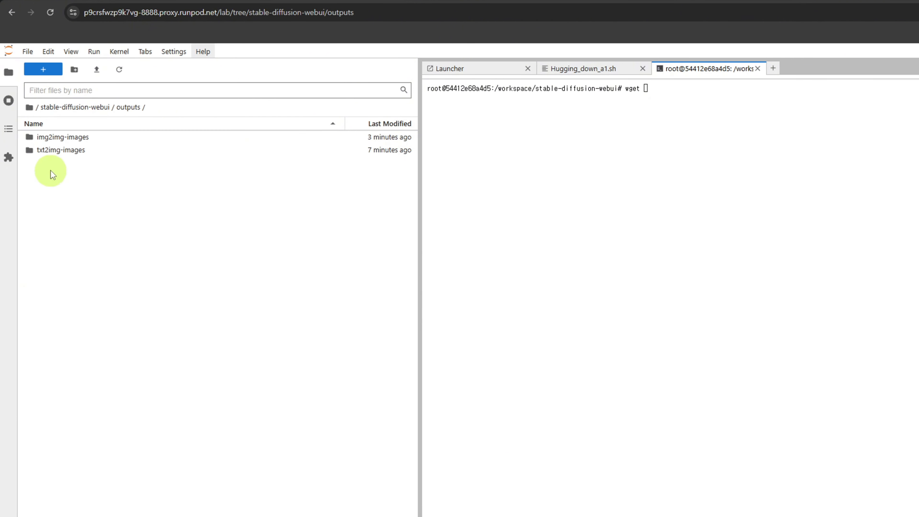
Open the generated PNG image stored in the 2025-05-10 folder inside txt2img-images.
{"action": "double_click", "coordinate": [65, 149]}
{"action": "left_click", "coordinate": [77, 135]}
{"action": "double_click", "coordinate": [78, 136]}
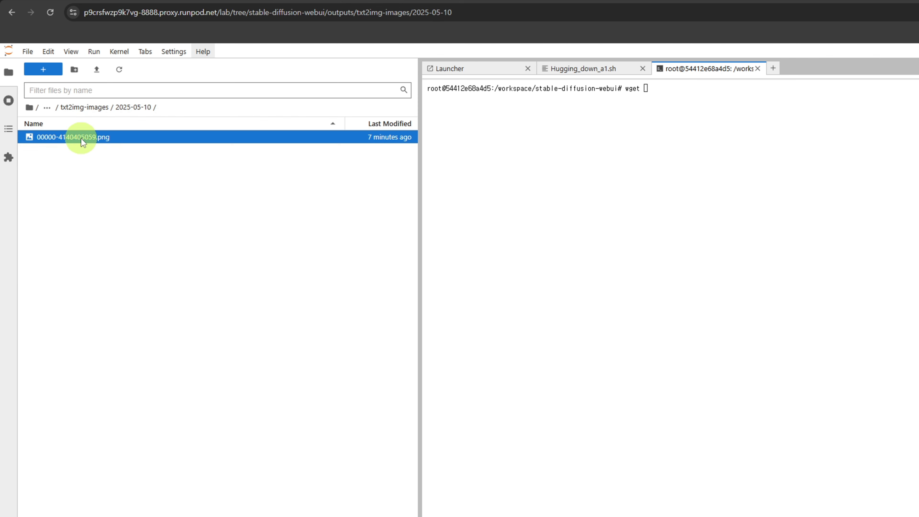
{"action": "double_click", "coordinate": [81, 137]}
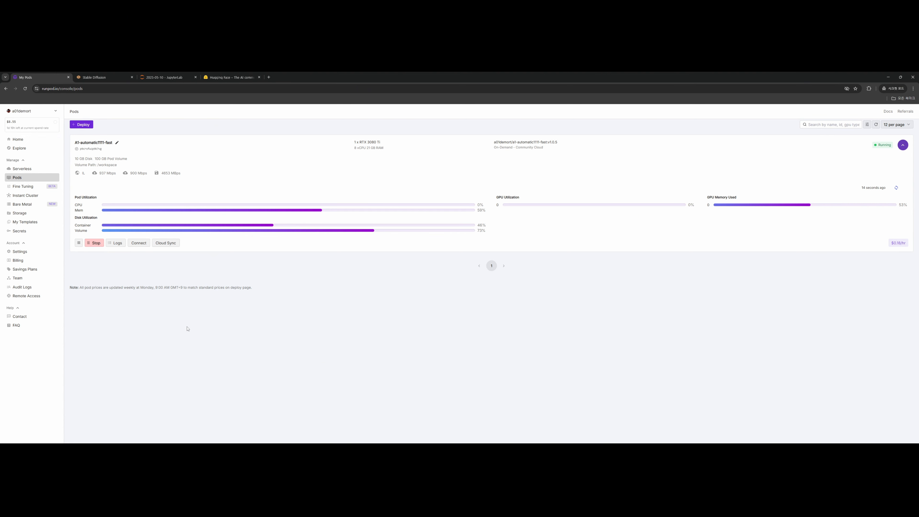
On the RunPod Pods page, stop the A1-automatic1111-fast pod and terminate it permanently.
{"action": "left_click", "coordinate": [95, 242]}
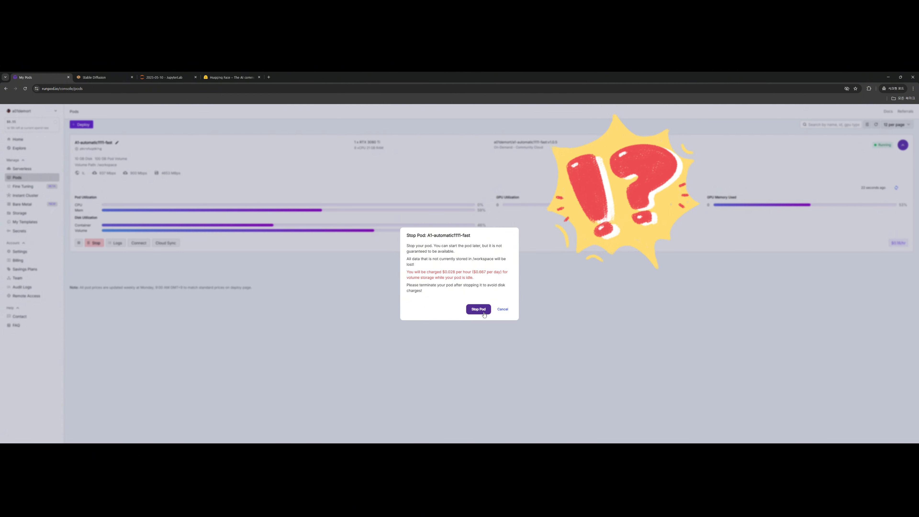
{"action": "left_click", "coordinate": [481, 312]}
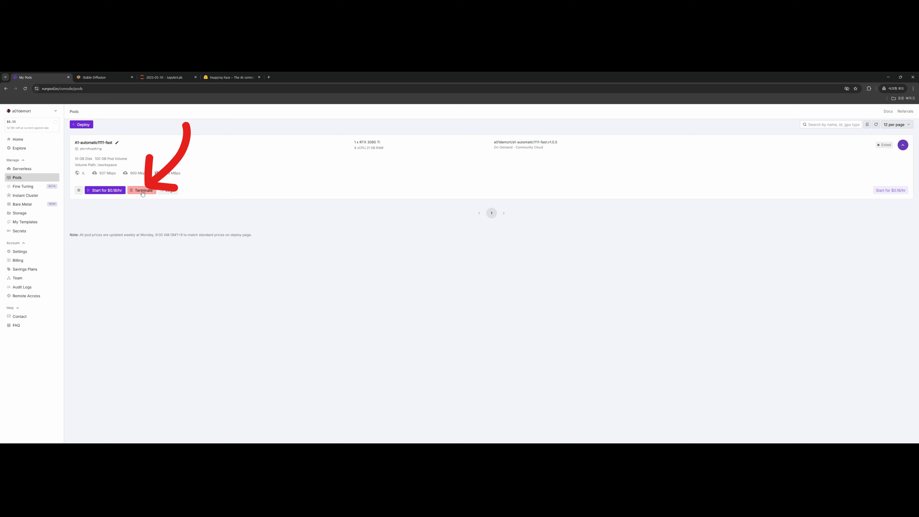
{"action": "left_click", "coordinate": [142, 191]}
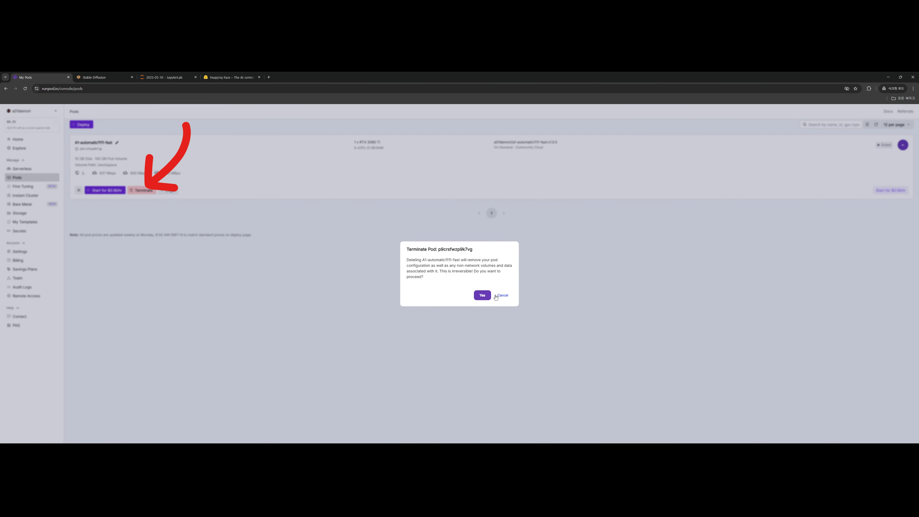
{"action": "left_click", "coordinate": [483, 296]}
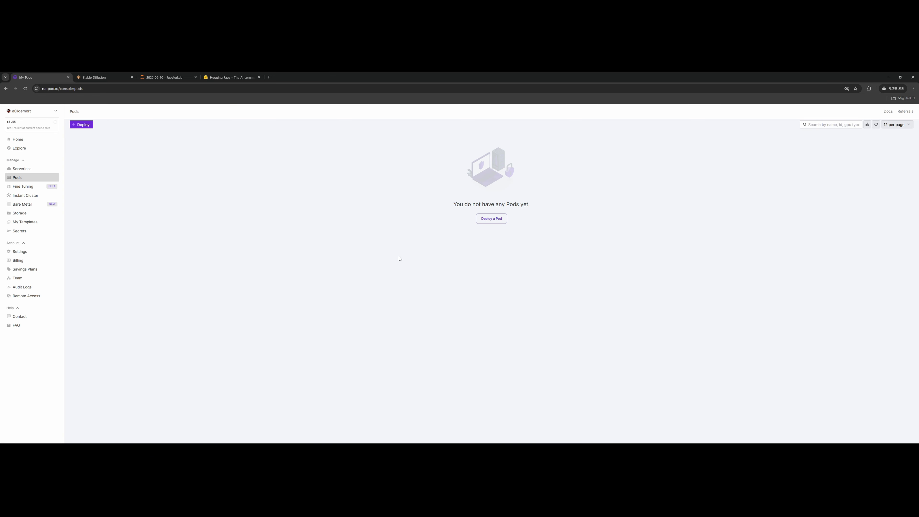
{"action": "left_click_drag", "start_coordinate": [447, 205], "coordinate": [365, 208]}
{"action": "left_click", "coordinate": [584, 254]}
{"action": "left_click", "coordinate": [357, 190]}
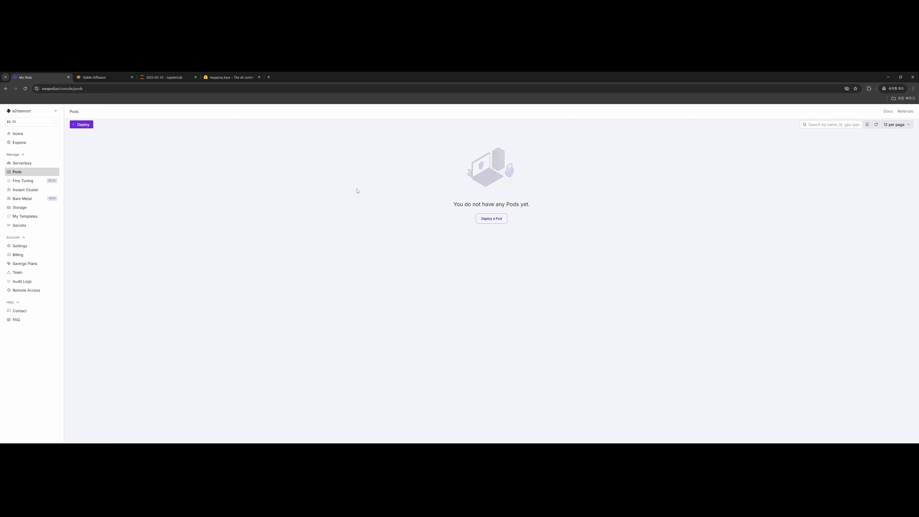
{"action": "left_click_drag", "start_coordinate": [427, 154], "coordinate": [620, 258]}
{"action": "left_click", "coordinate": [625, 262]}
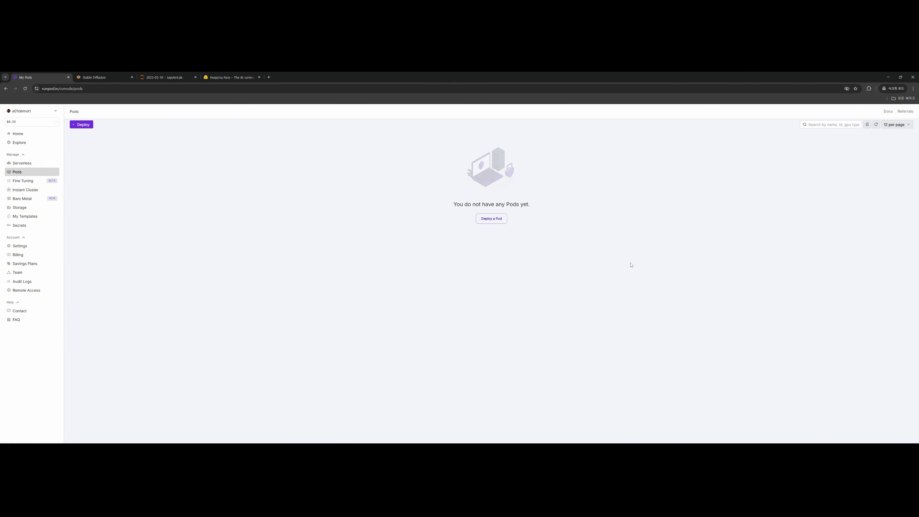